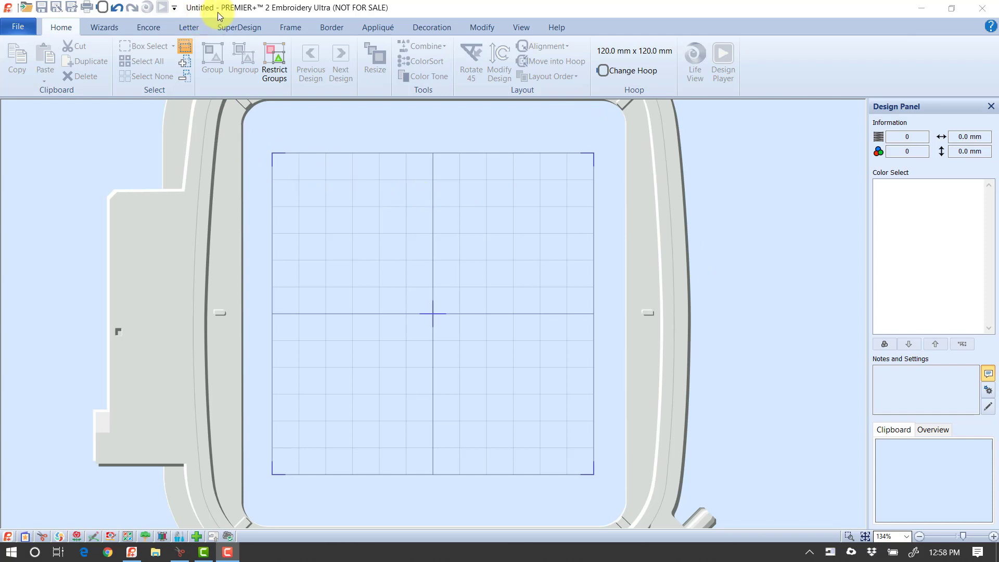
# - Insert the design Flower Scroll.vp4 from the Frames and Borders samples folder
pyautogui.click(27, 24)
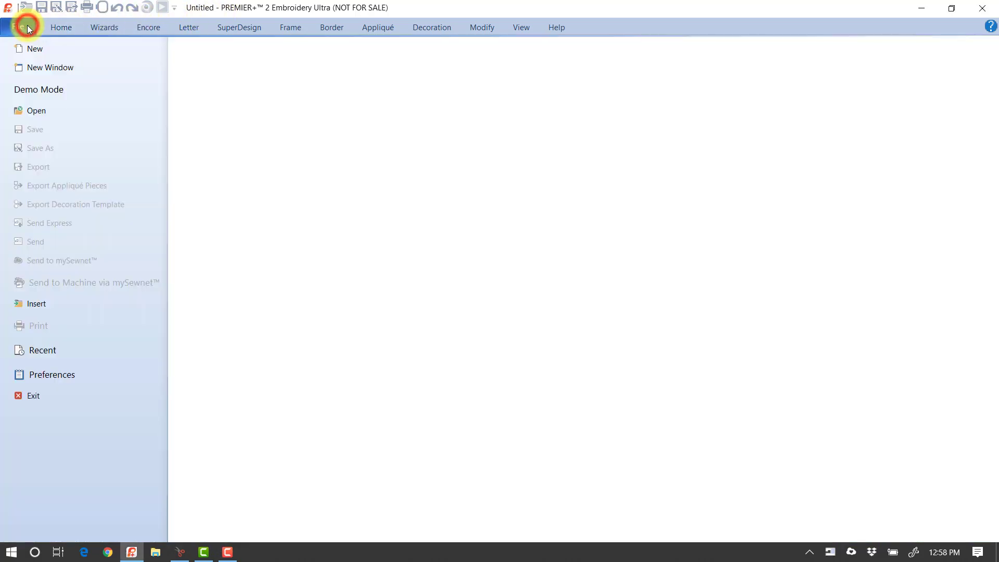
pyautogui.click(73, 307)
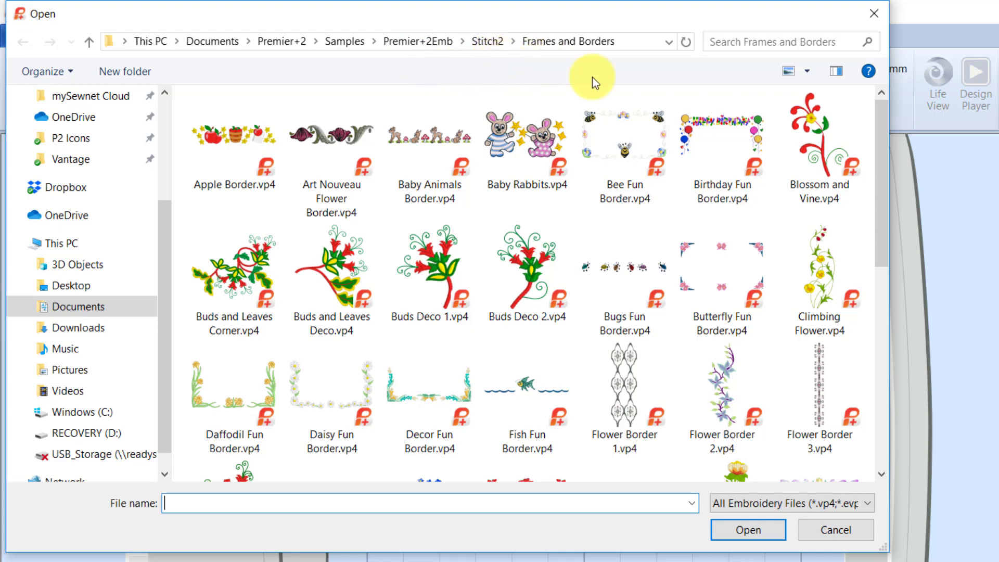
pyautogui.scroll(-2, 873, 165)
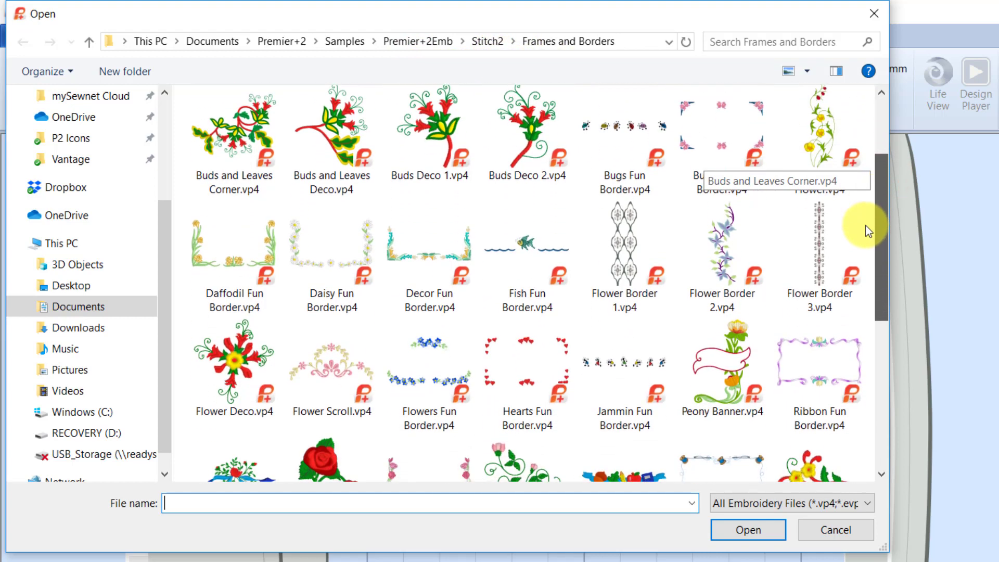
pyautogui.click(347, 377)
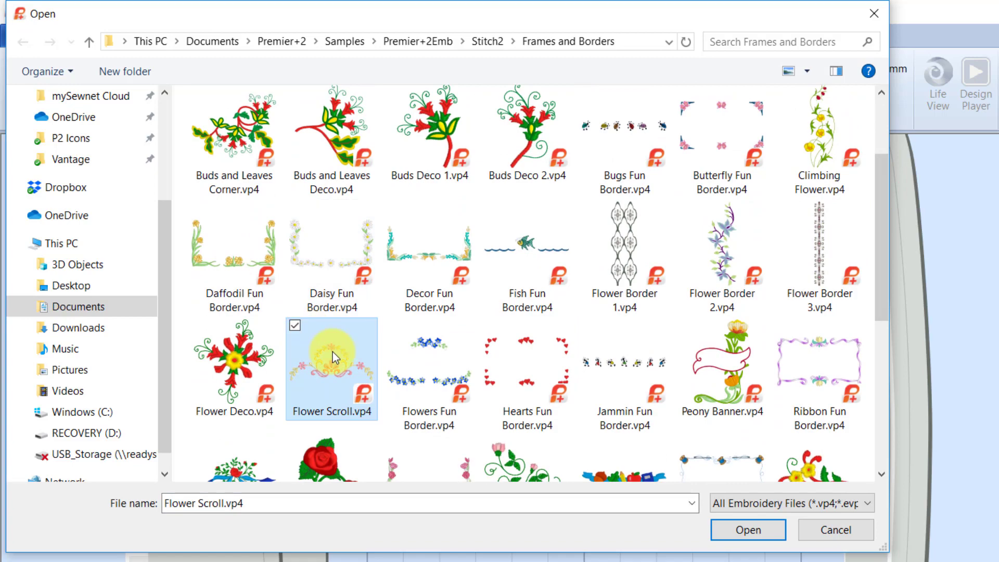
pyautogui.click(749, 540)
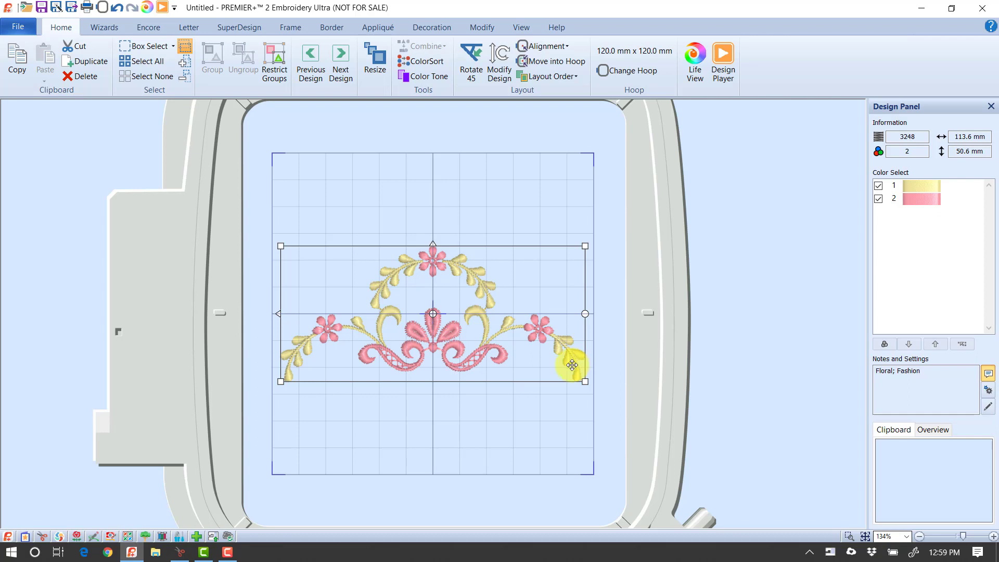
# - Recolor thread 1 to Sulky Rayon 40 shade 1166 Med. Steel Gray and thread 2 to a quick-color magenta
pyautogui.doubleClick(919, 185)
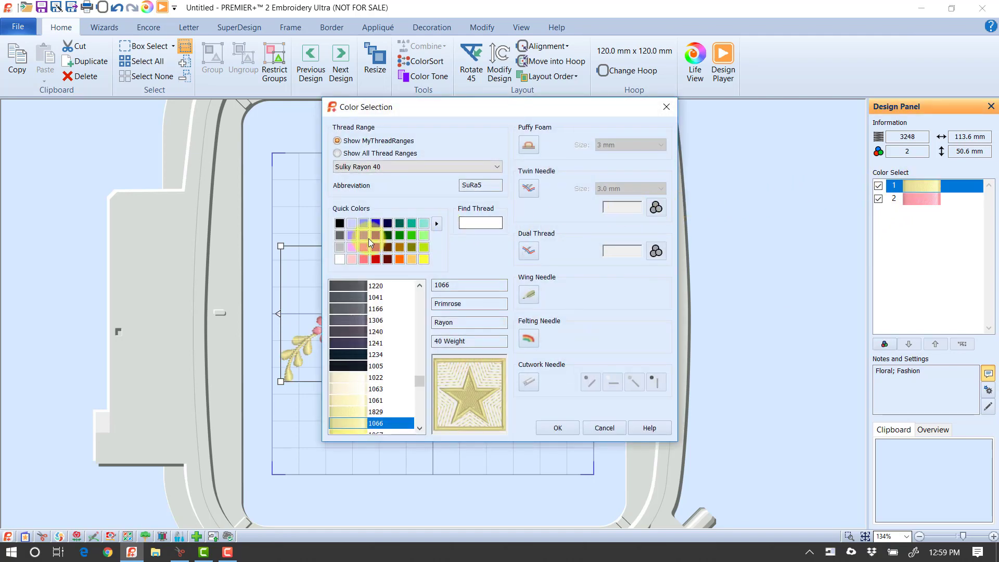
pyautogui.click(339, 235)
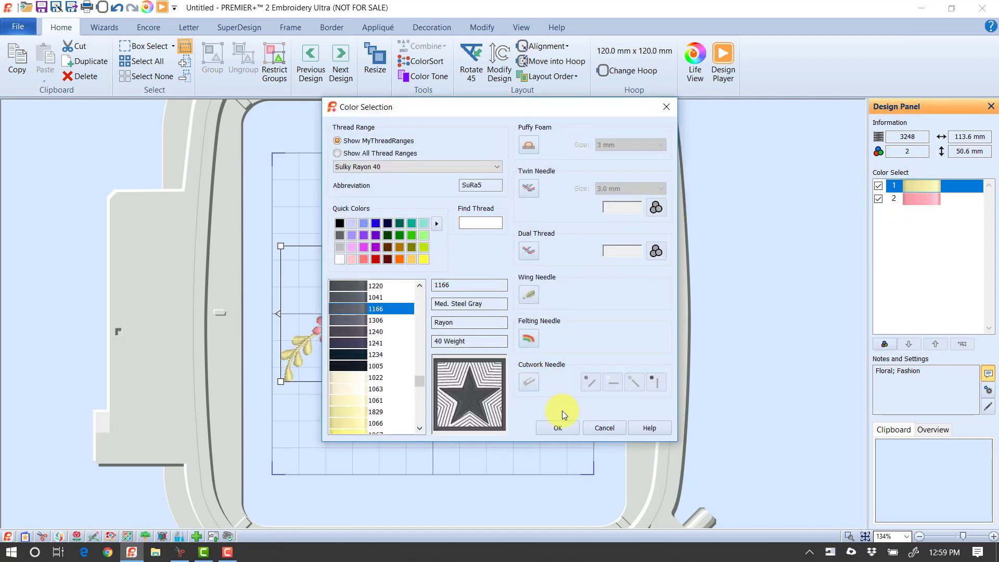
pyautogui.click(568, 426)
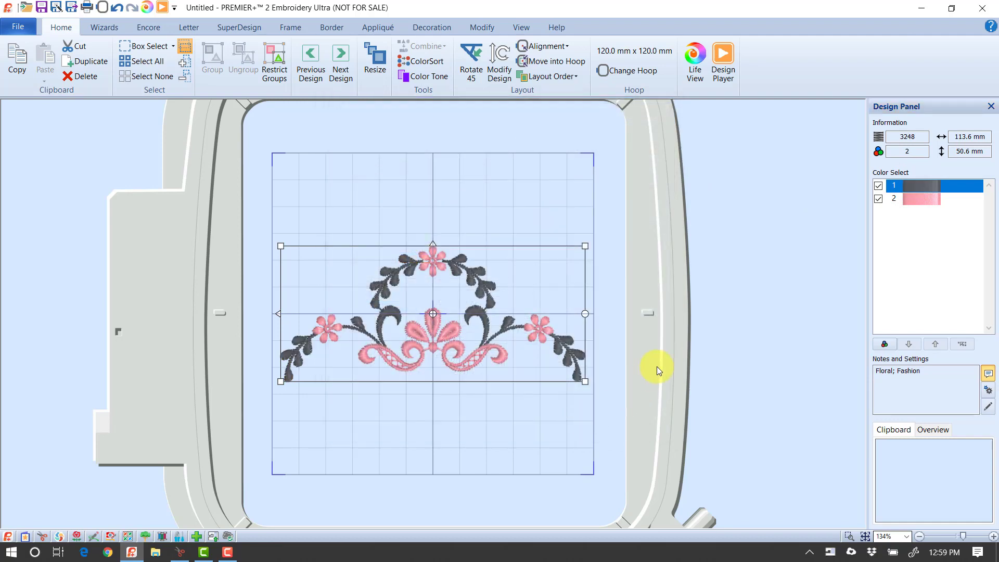
pyautogui.doubleClick(917, 201)
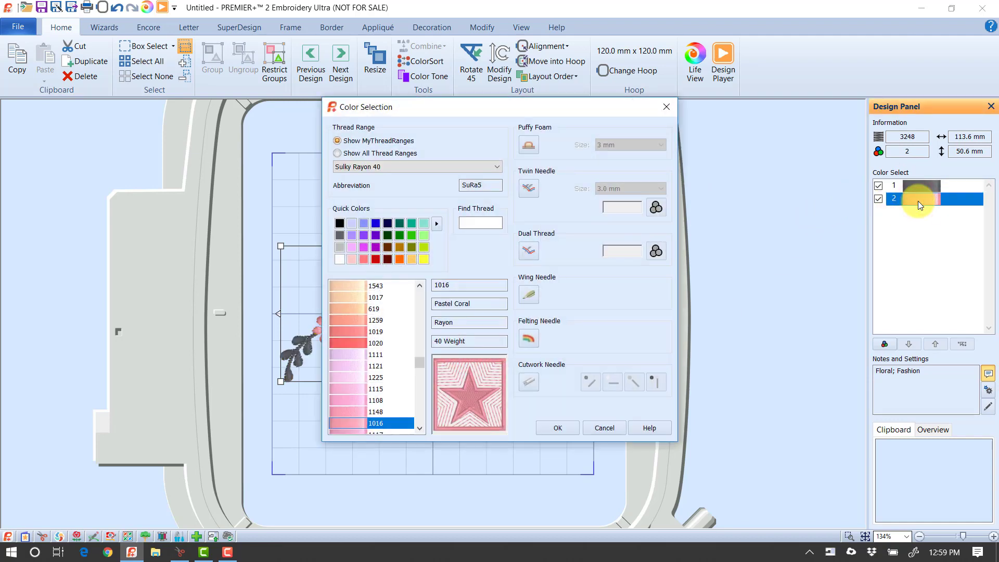
pyautogui.click(377, 248)
pyautogui.click(557, 426)
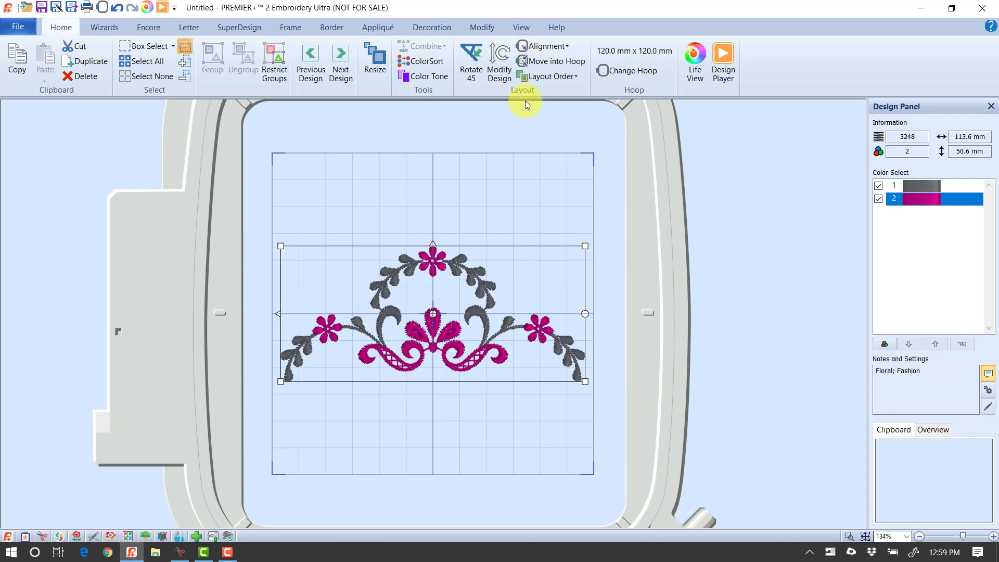
# - Open the design for stitch modification and hide color 1 so only the magenta stitches are drawn
pyautogui.click(485, 26)
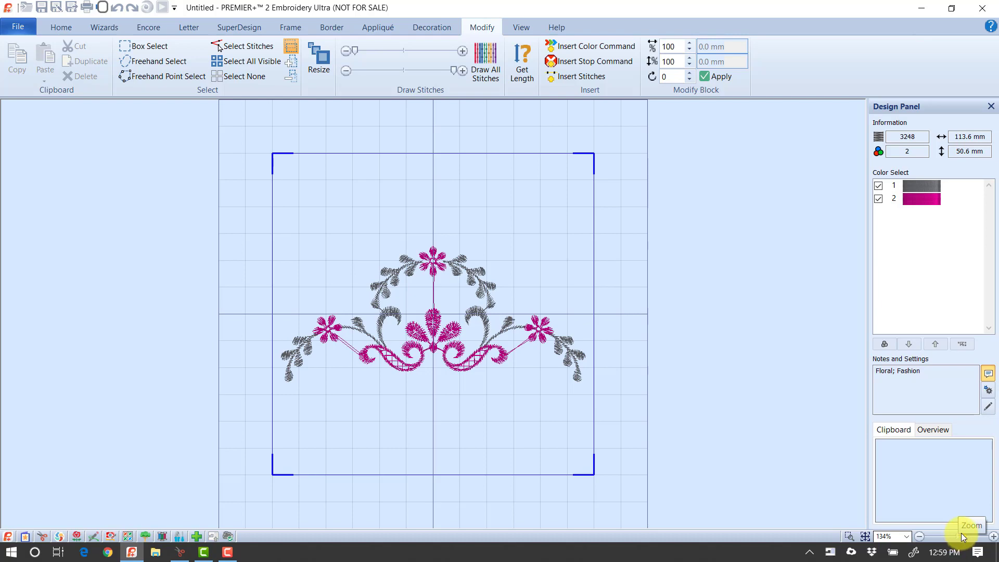
pyautogui.moveTo(961, 532); pyautogui.dragTo(974, 537)
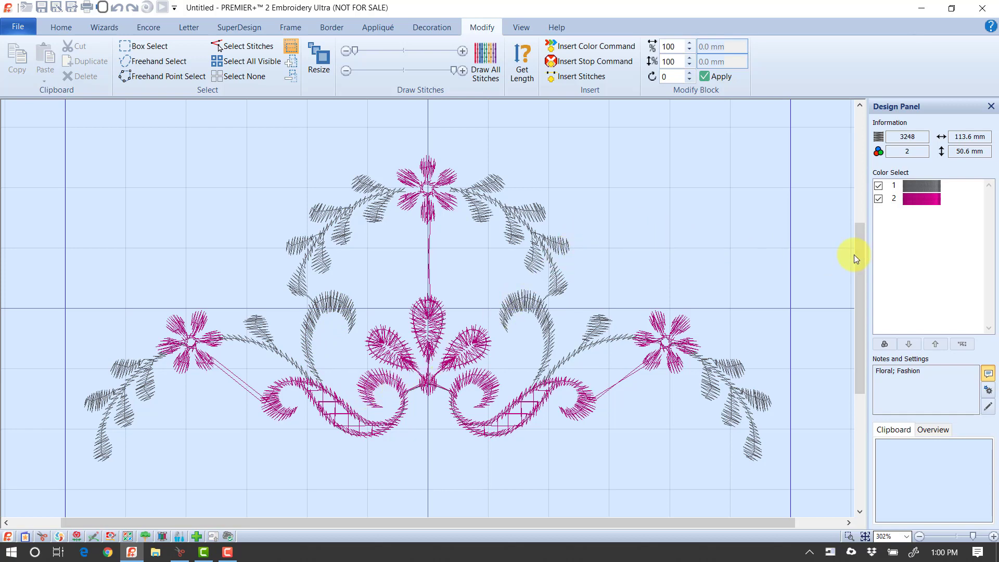
pyautogui.click(878, 185)
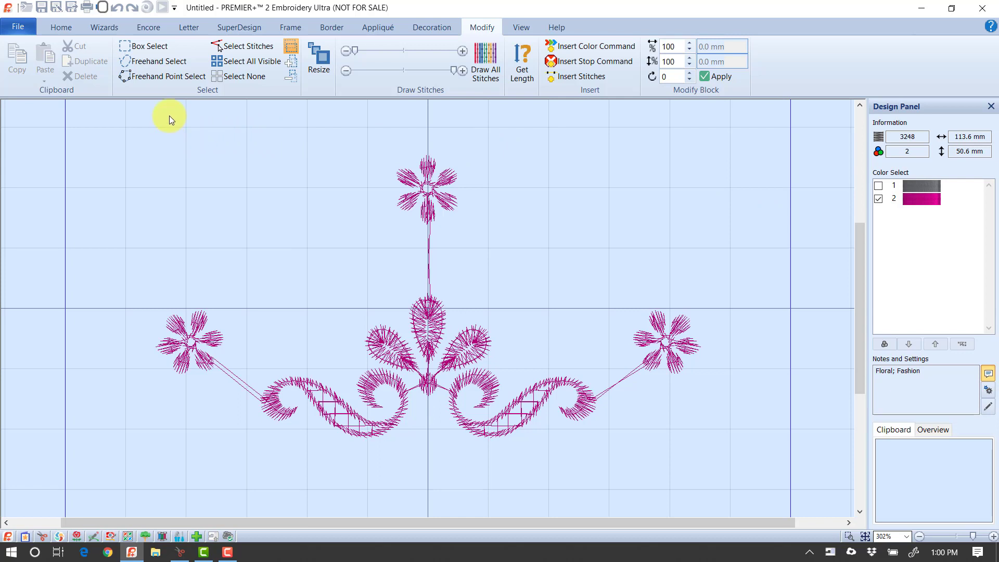
# - Freehand-select the central petals with both lower scrolls, copy the block to the clipboard, and clear the selection
pyautogui.click(164, 61)
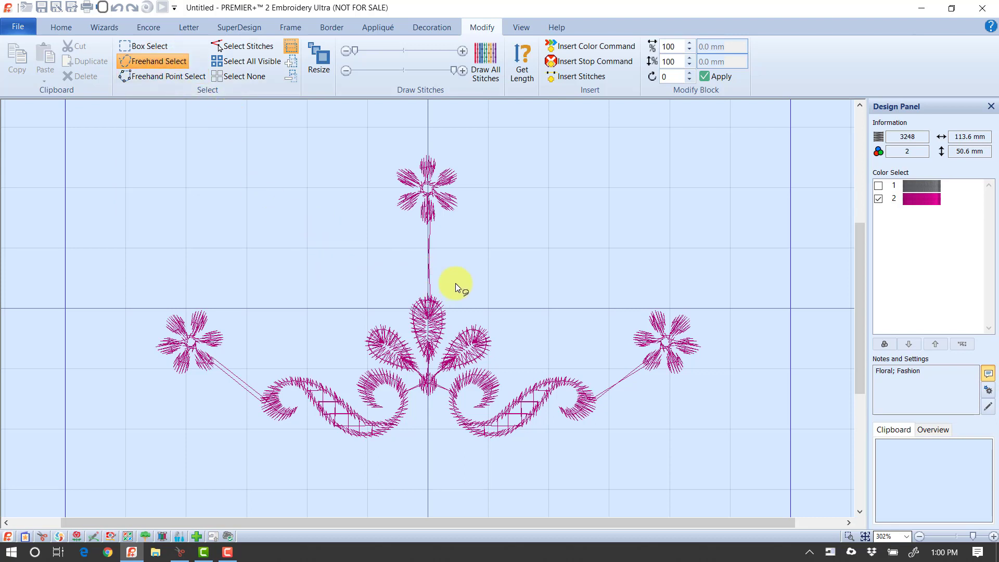
pyautogui.moveTo(460, 280); pyautogui.dragTo(517, 301)
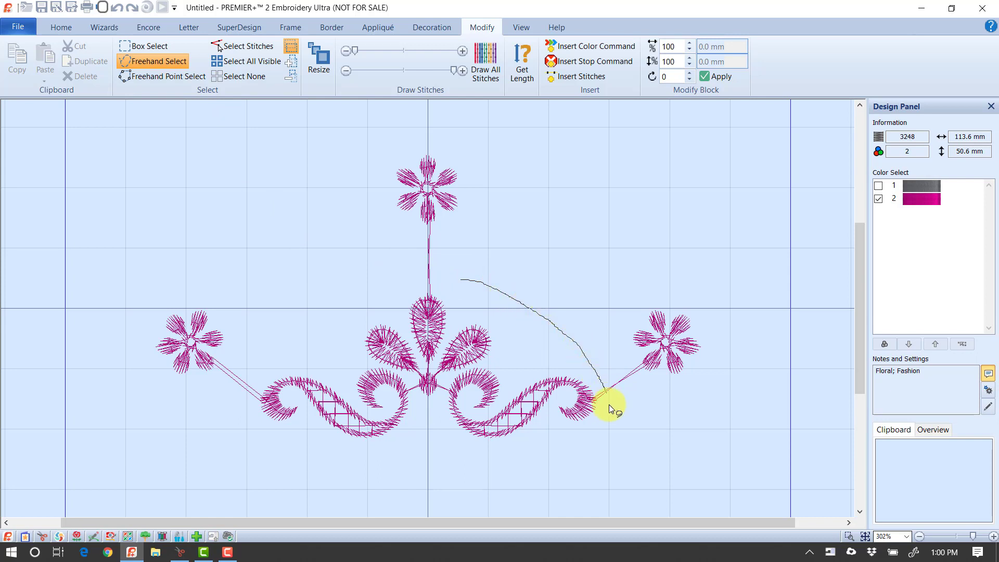
pyautogui.moveTo(536, 460); pyautogui.dragTo(402, 466)
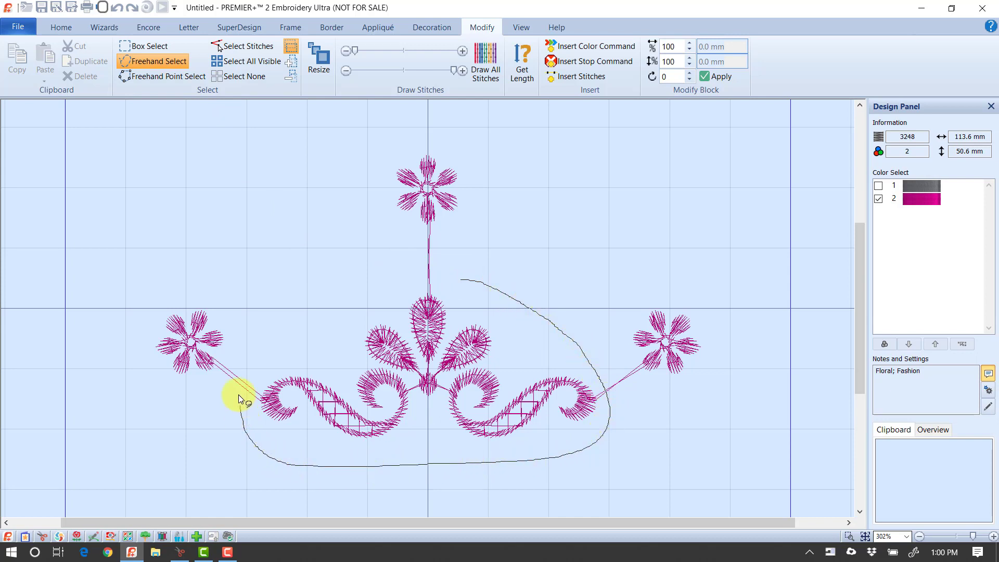
pyautogui.moveTo(447, 279); pyautogui.dragTo(460, 277)
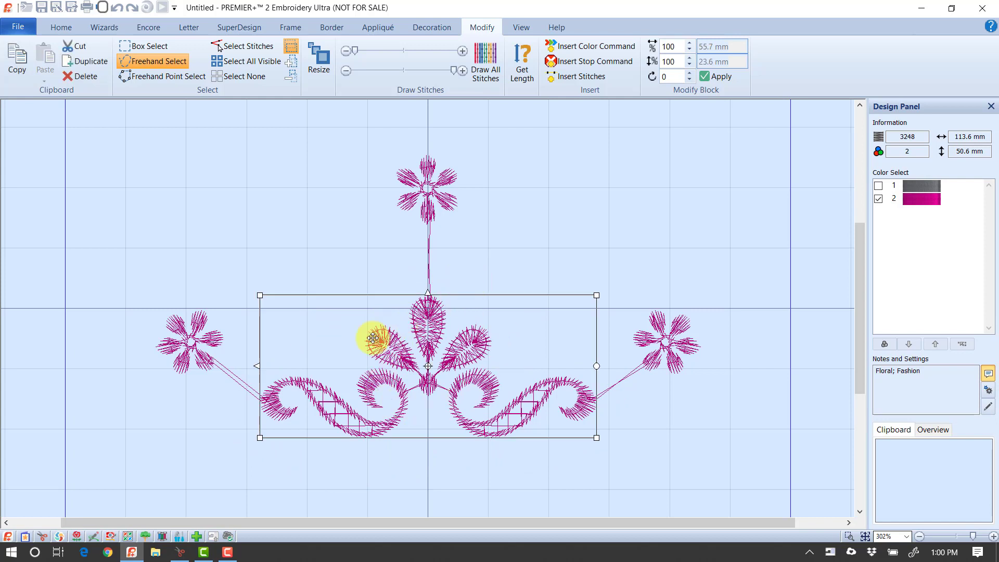
pyautogui.click(11, 63)
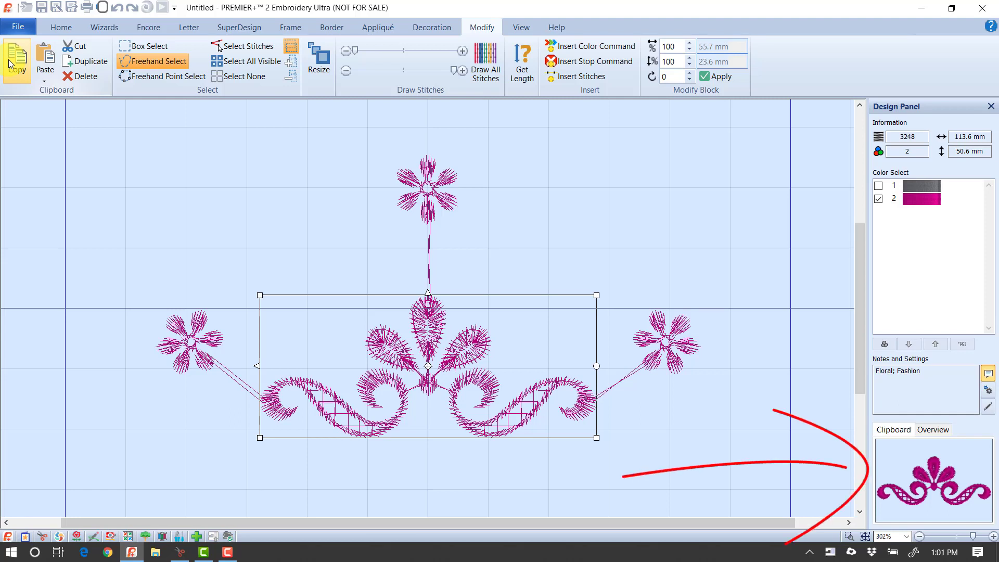
pyautogui.click(748, 137)
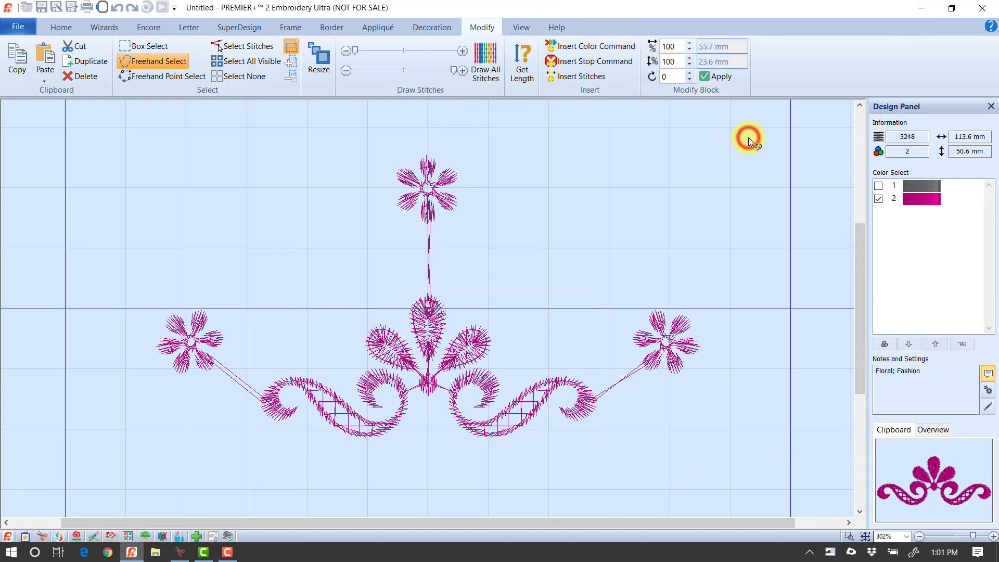
# - Redraw all stitches, hide color 1 again, and try a freehand selection around the curl left of center, clearing it again
pyautogui.click(481, 72)
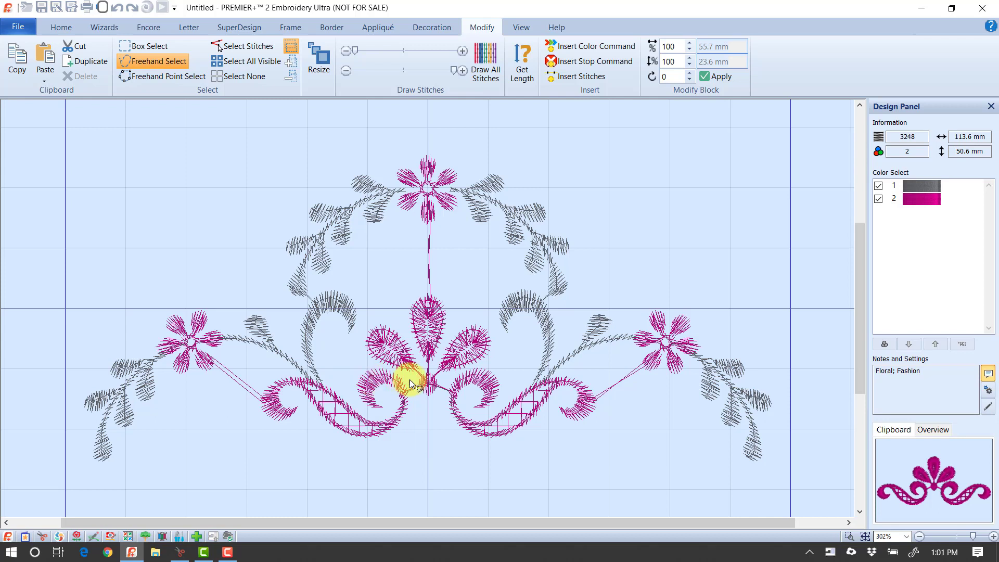
pyautogui.click(878, 186)
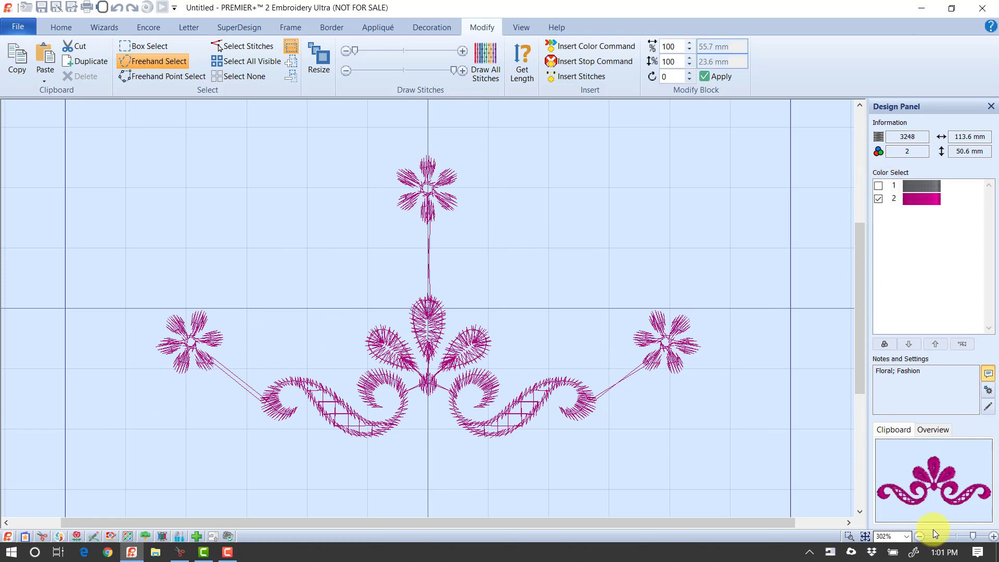
pyautogui.click(981, 538)
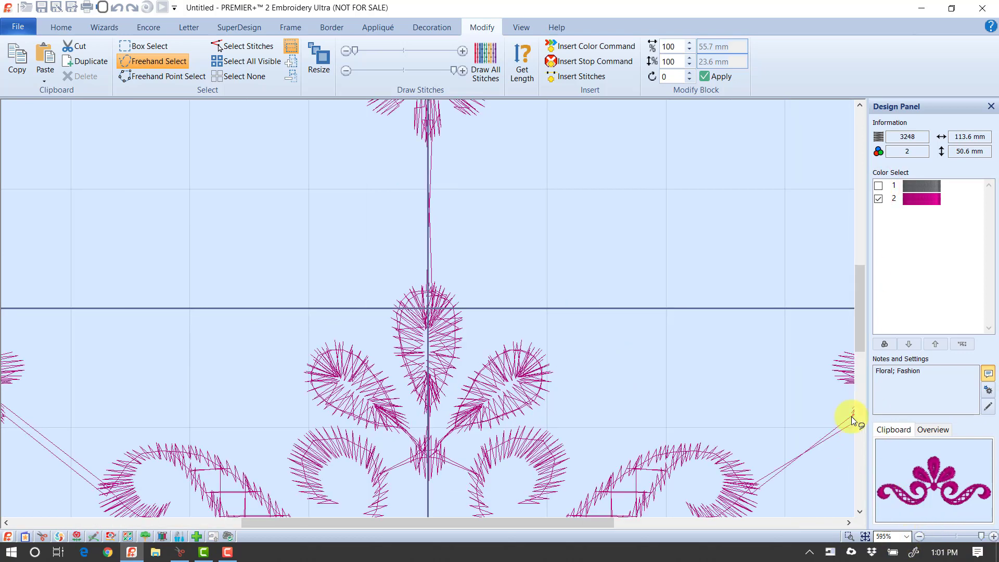
pyautogui.moveTo(863, 312); pyautogui.dragTo(852, 345)
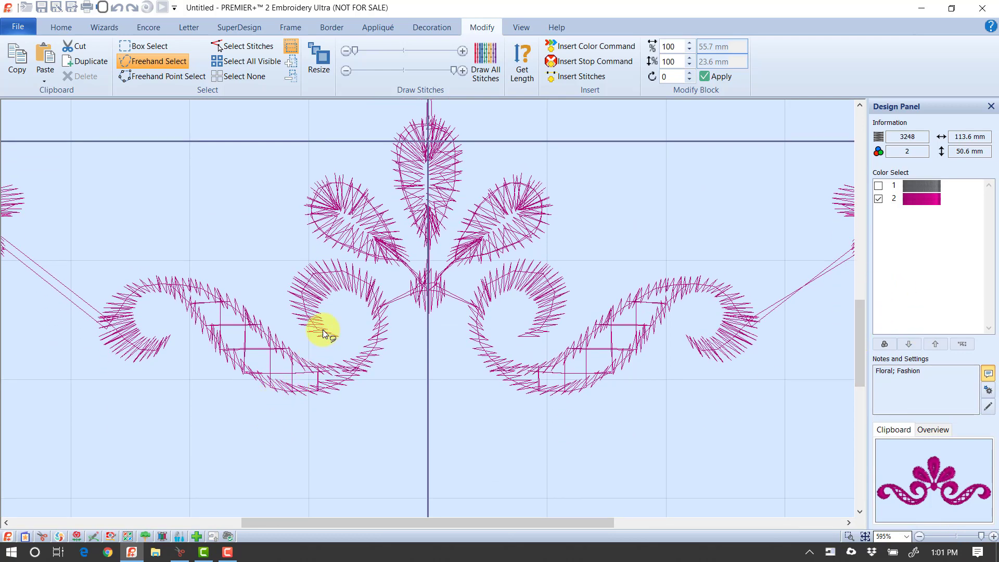
pyautogui.moveTo(214, 247); pyautogui.dragTo(273, 244)
pyautogui.moveTo(404, 355); pyautogui.dragTo(401, 373)
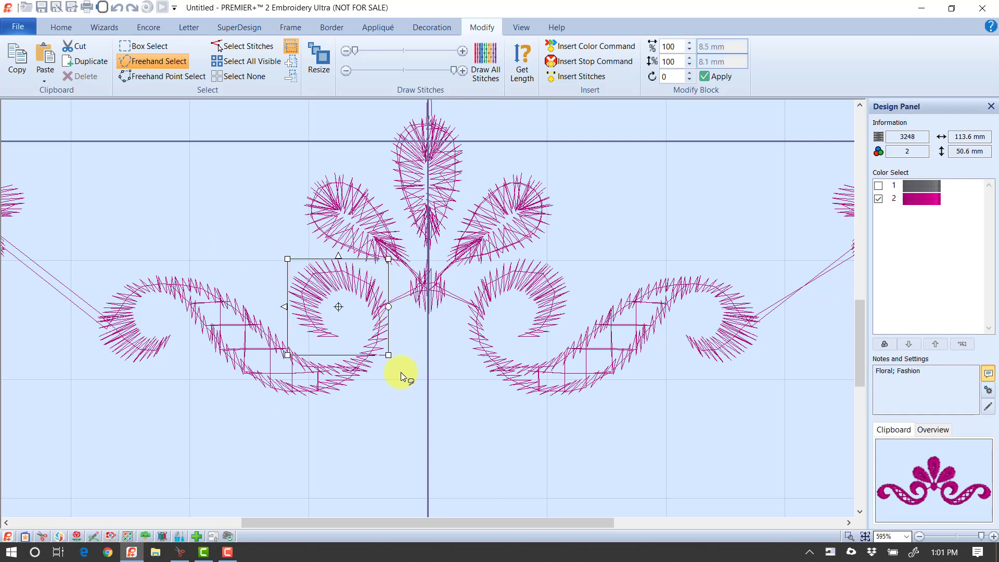
pyautogui.click(231, 165)
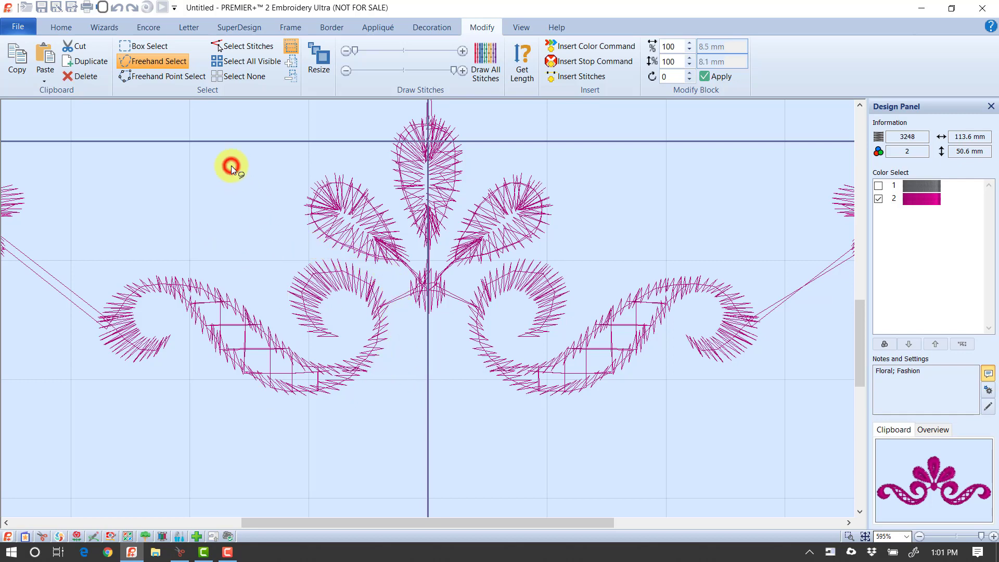
# - Start a Freehand Point Select outline, placing curve points below, around and above the outer end of the left magenta scroll
pyautogui.click(158, 76)
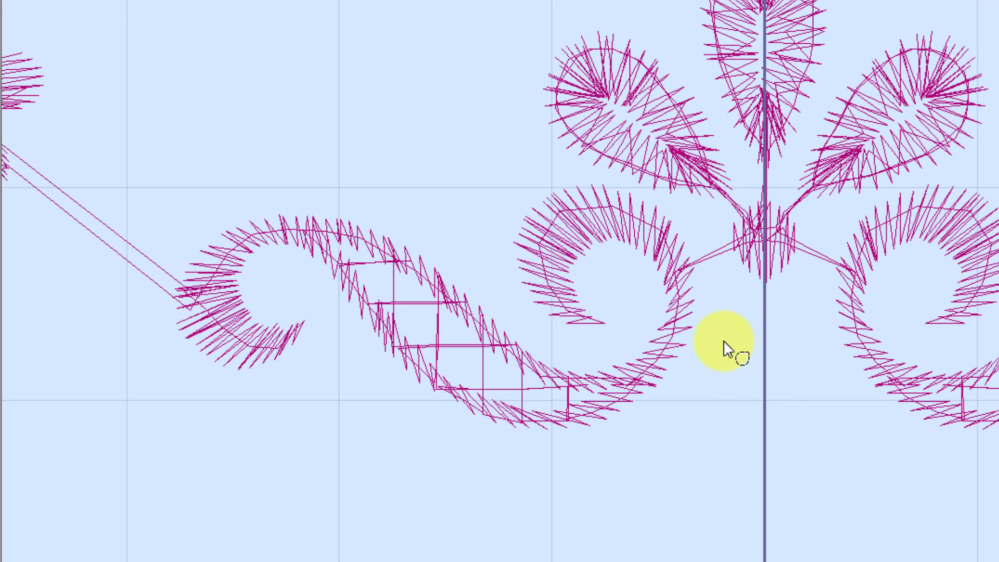
pyautogui.click(585, 504)
pyautogui.click(456, 493)
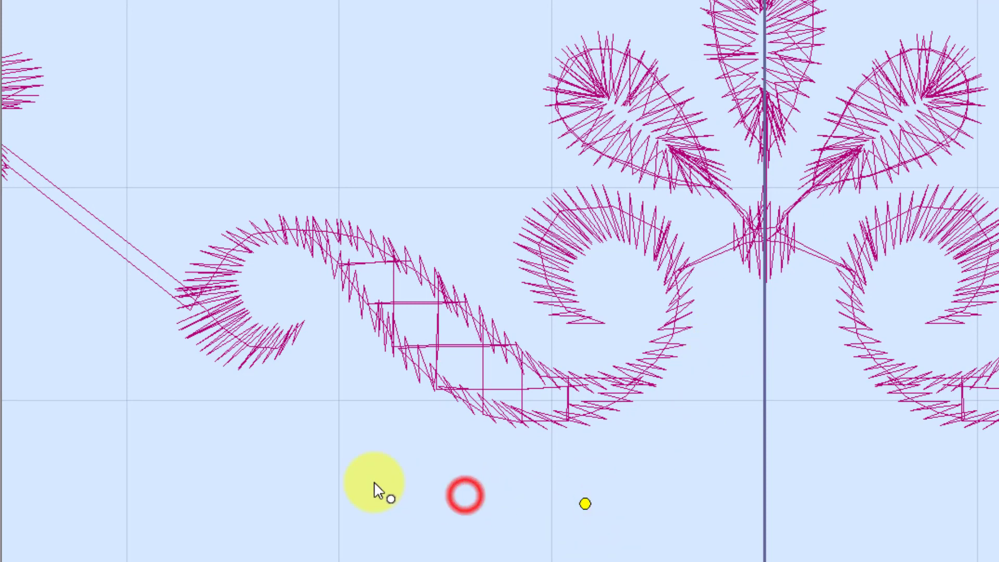
pyautogui.click(258, 456)
pyautogui.click(169, 383)
pyautogui.click(131, 235)
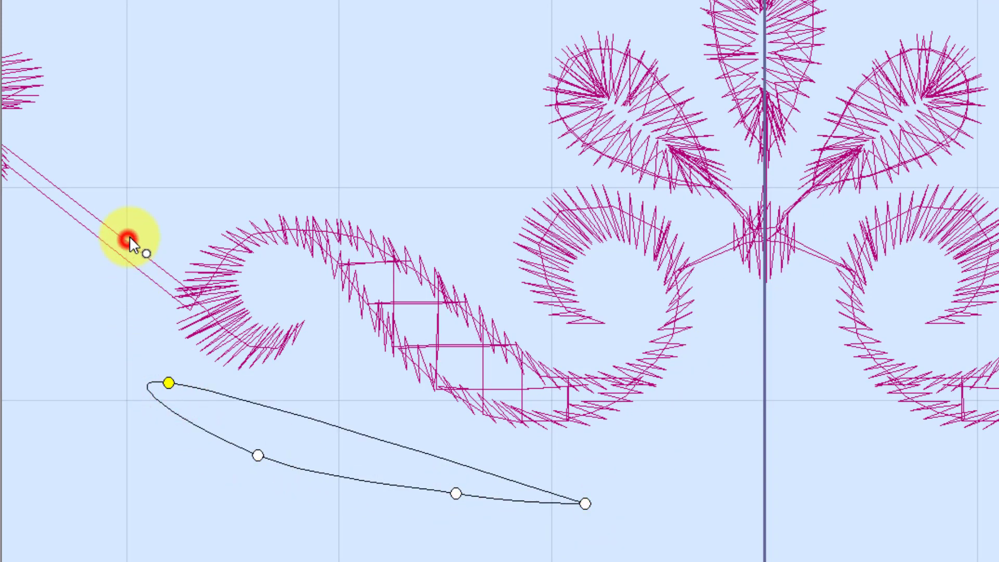
pyautogui.click(275, 190)
pyautogui.click(460, 172)
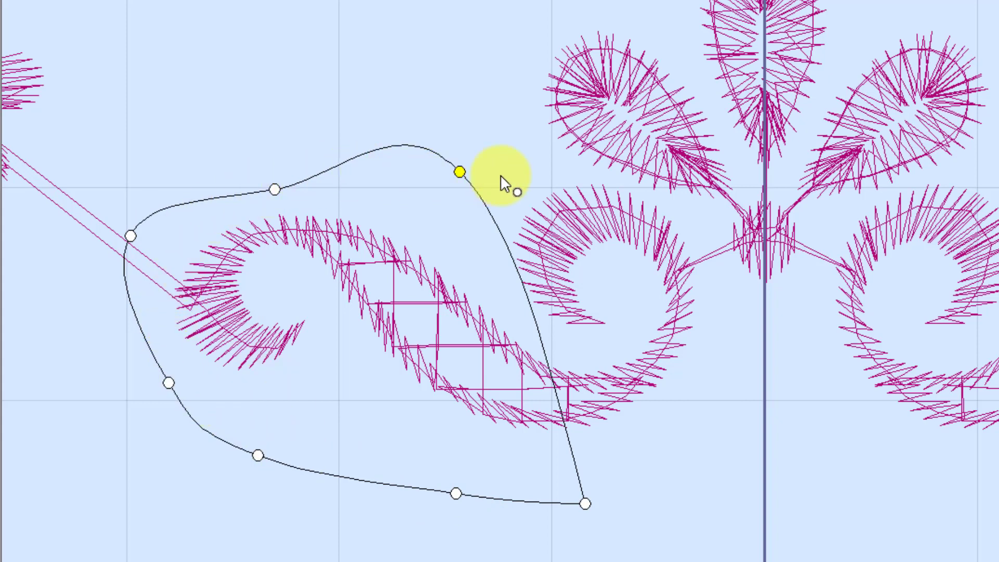
# - Extend the outline with two corner points between the left curl and the petals, plus two curve points around the curl's inner side
pyautogui.press('ctrl')
pyautogui.keyDown('ctrl'); pyautogui.click(574, 167); pyautogui.keyUp('ctrl')
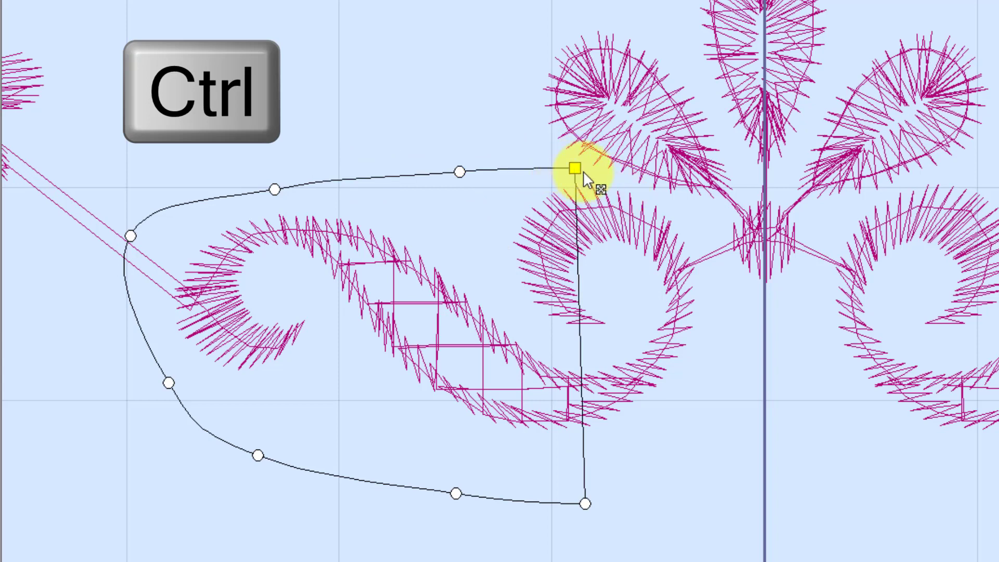
pyautogui.keyDown('ctrl'); pyautogui.click(706, 222); pyautogui.keyUp('ctrl')
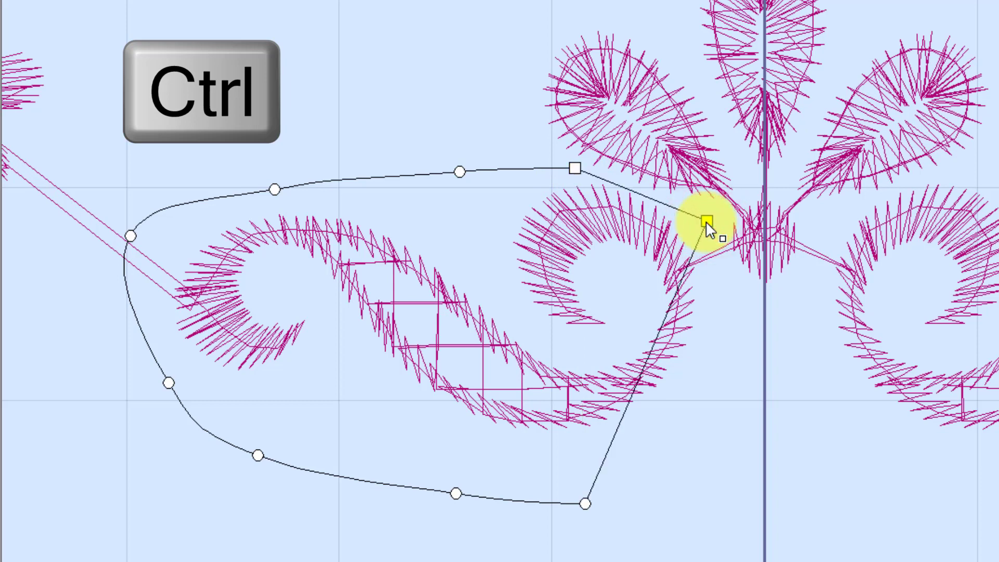
pyautogui.moveTo(706, 222)
pyautogui.mouseDown()
pyautogui.moveTo(715, 174)
pyautogui.moveTo(701, 231)
pyautogui.moveTo(699, 214)
pyautogui.mouseUp()
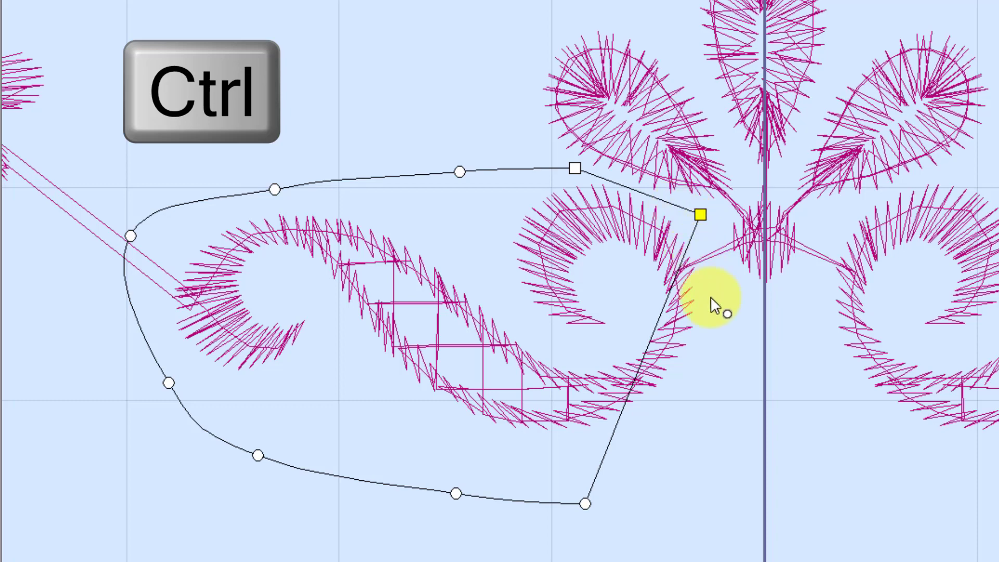
pyautogui.keyDown('ctrl'); pyautogui.click(723, 372); pyautogui.keyUp('ctrl')
pyautogui.keyDown('ctrl'); pyautogui.click(688, 433); pyautogui.keyUp('ctrl')
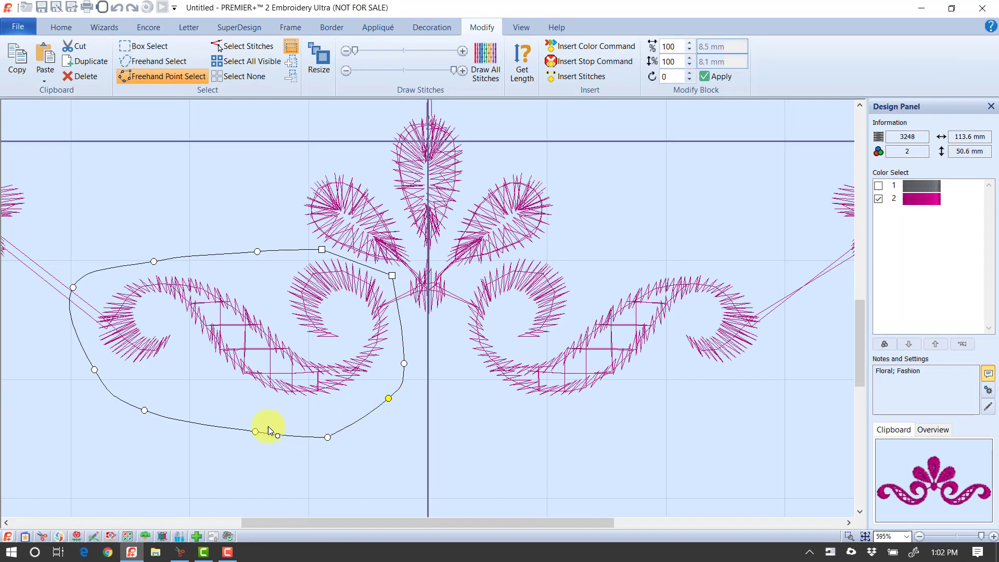
# - Select the left scroll's stitches inside the outline and copy them to the clipboard
pyautogui.click(423, 342)
pyautogui.click(17, 62)
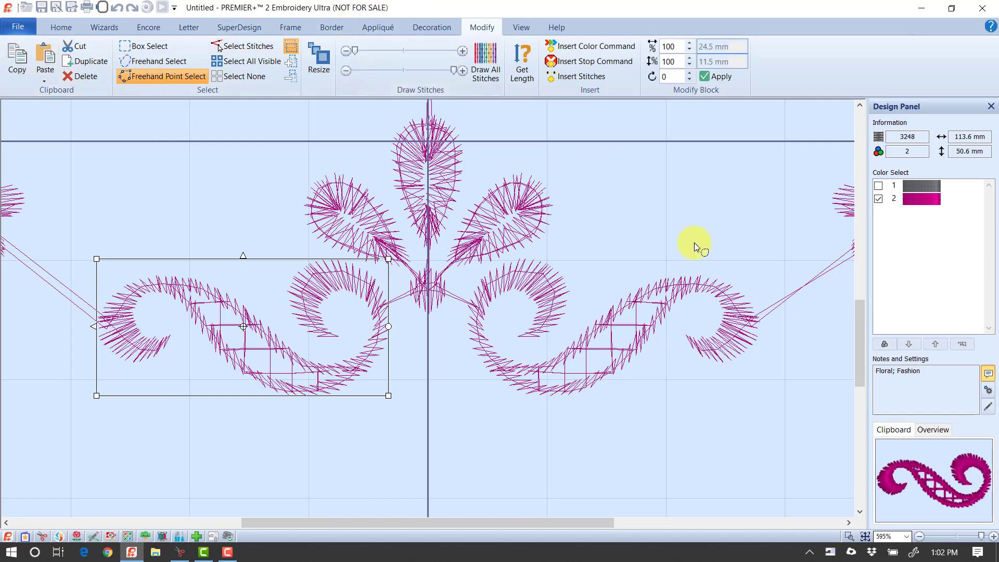
pyautogui.click(977, 536)
pyautogui.moveTo(976, 538); pyautogui.dragTo(968, 539)
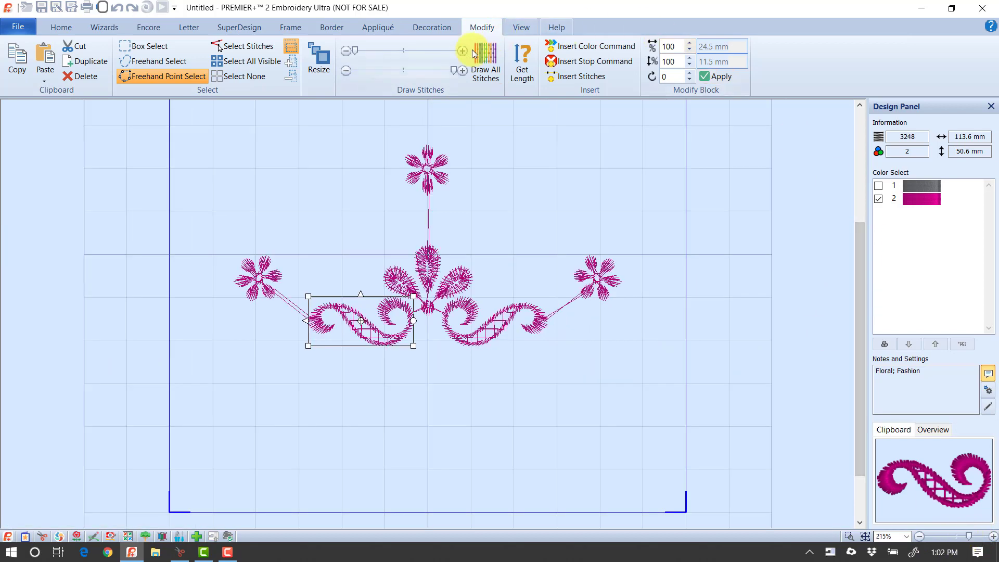
# - Redraw all stitches so both color blocks of the whole design are displayed
pyautogui.click(486, 62)
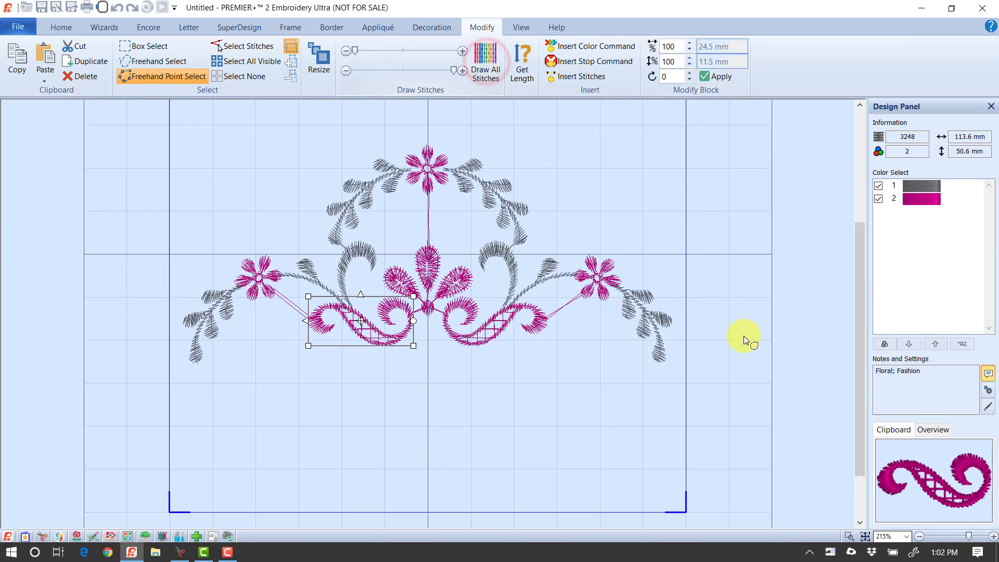
pyautogui.moveTo(969, 537); pyautogui.dragTo(977, 538)
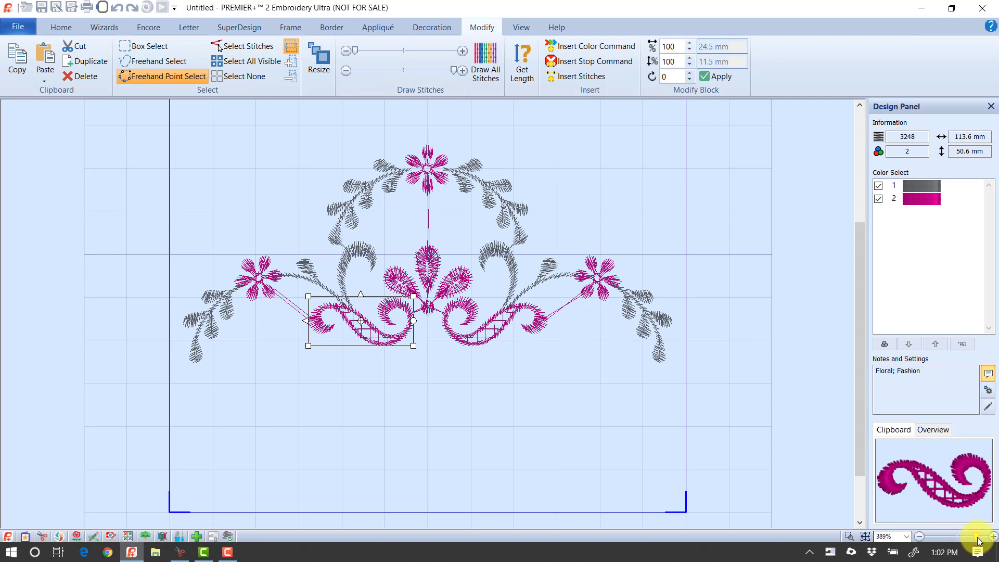
pyautogui.moveTo(858, 348); pyautogui.dragTo(854, 342)
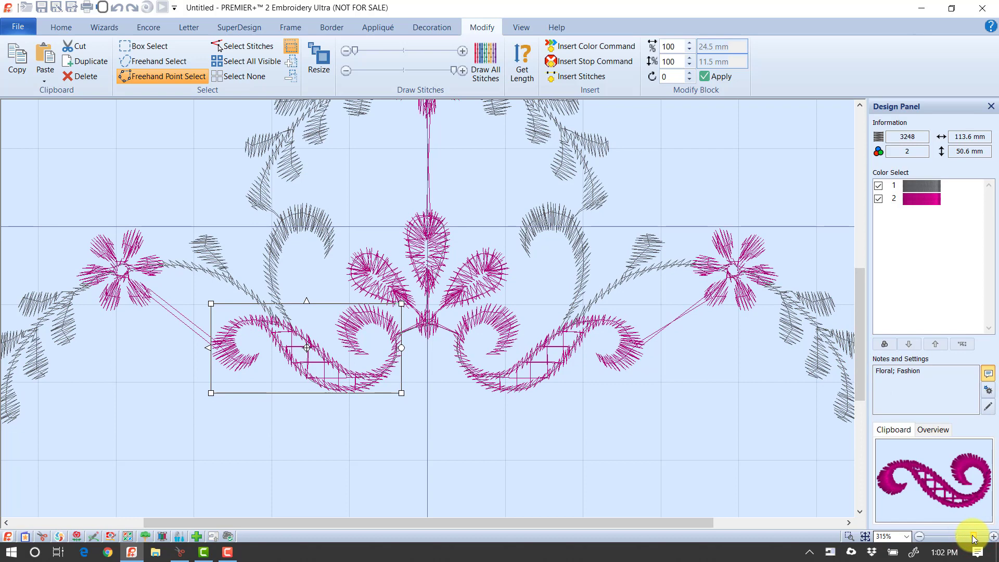
pyautogui.moveTo(976, 537); pyautogui.dragTo(972, 537)
pyautogui.moveTo(858, 395); pyautogui.dragTo(851, 380)
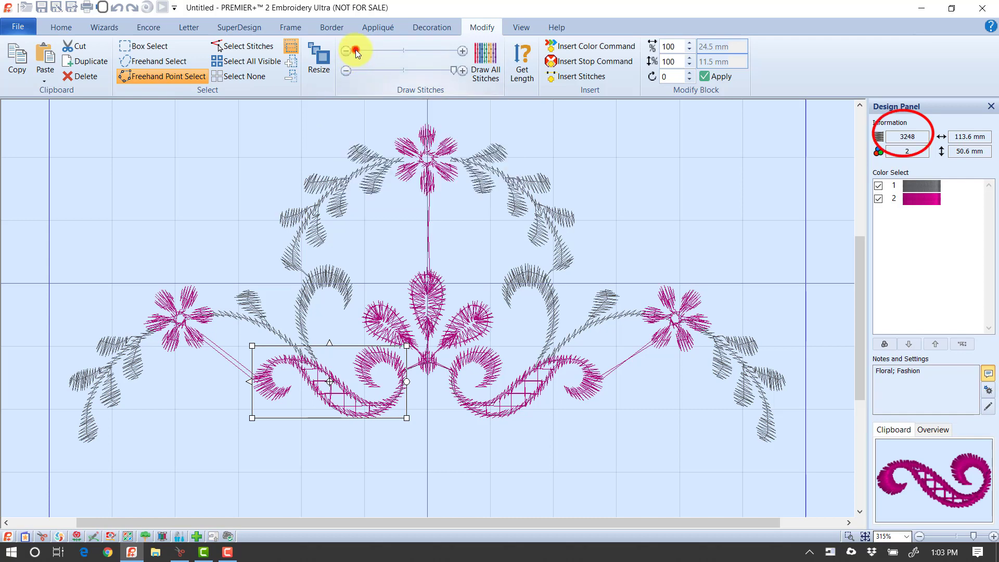
# - Examine the stitch order by shifting the first and last visible stitches through the design, and redraw all stitches
pyautogui.moveTo(355, 49); pyautogui.dragTo(405, 48)
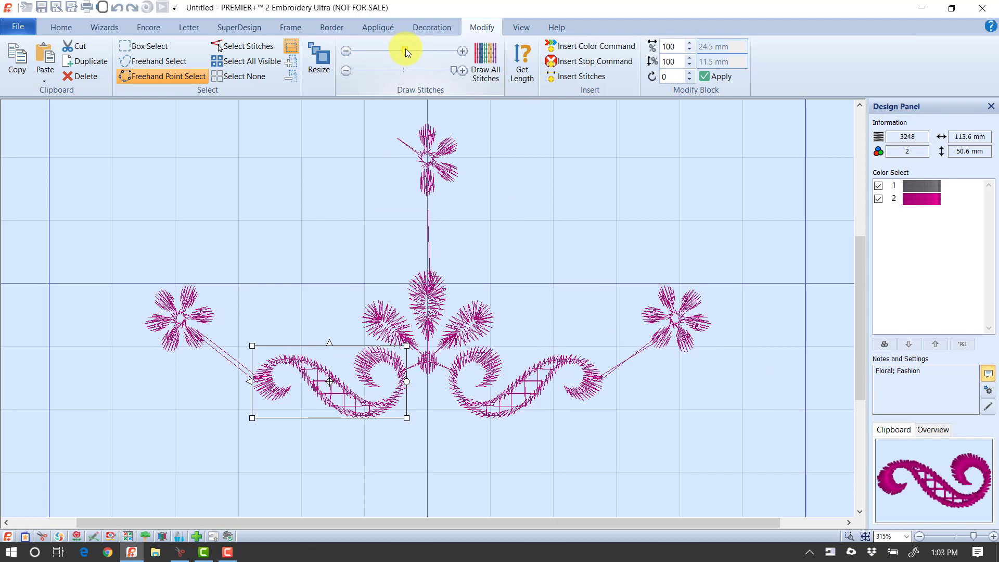
pyautogui.moveTo(405, 49); pyautogui.dragTo(345, 52)
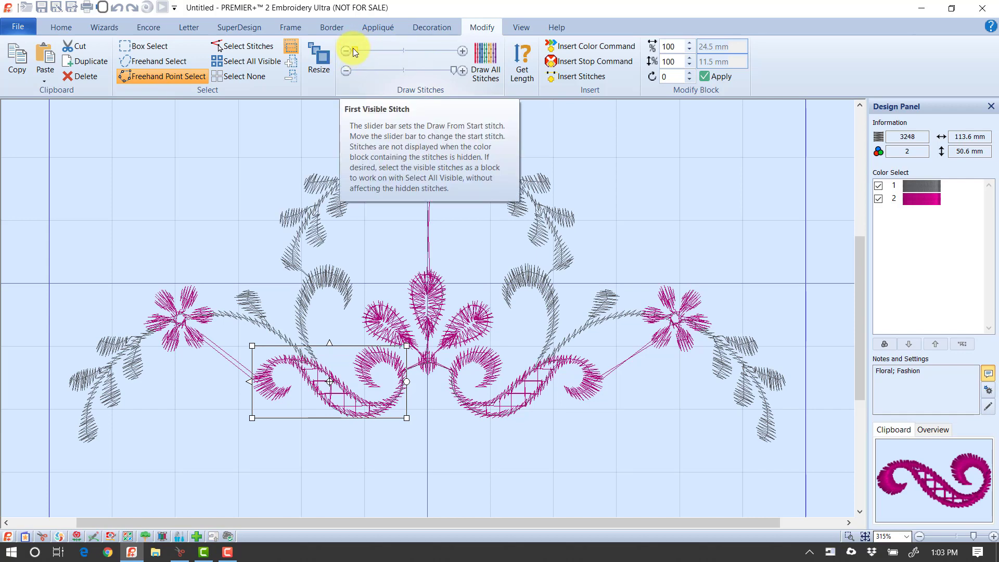
pyautogui.click(454, 70)
pyautogui.moveTo(454, 70)
pyautogui.mouseDown()
pyautogui.moveTo(404, 70)
pyautogui.moveTo(358, 92)
pyautogui.moveTo(352, 75)
pyautogui.mouseUp()
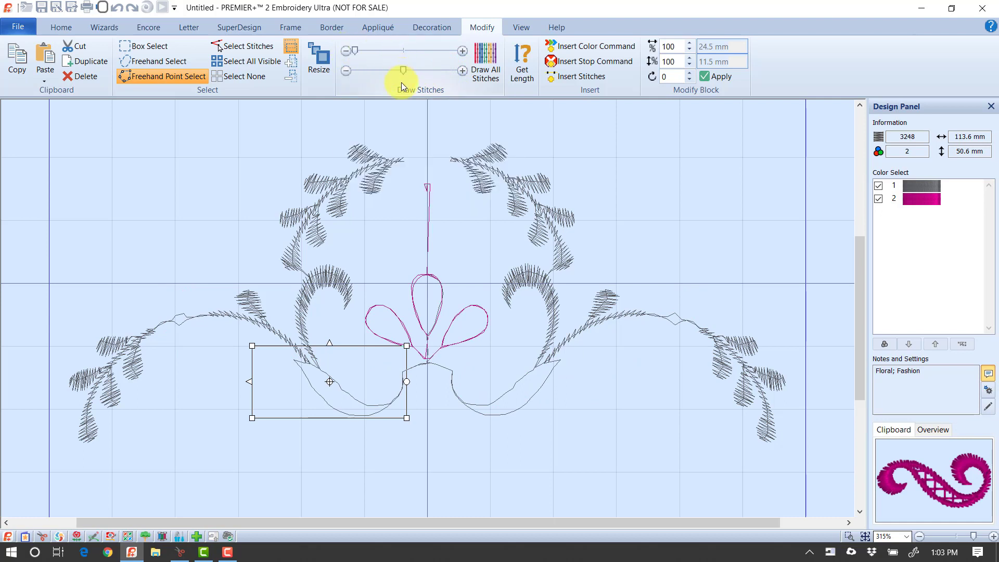
pyautogui.moveTo(404, 70); pyautogui.dragTo(428, 69)
pyautogui.moveTo(354, 51); pyautogui.dragTo(386, 51)
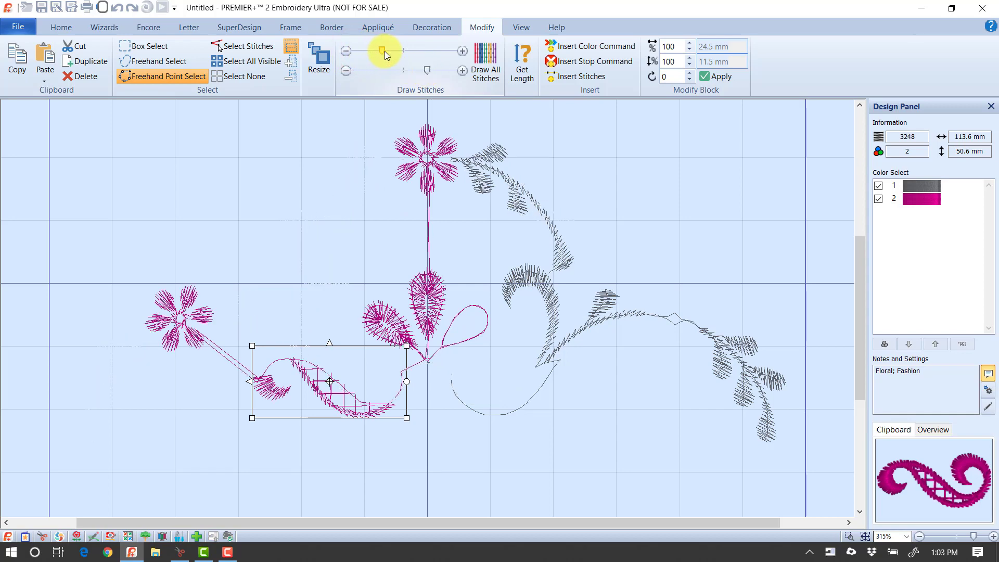
pyautogui.click(484, 58)
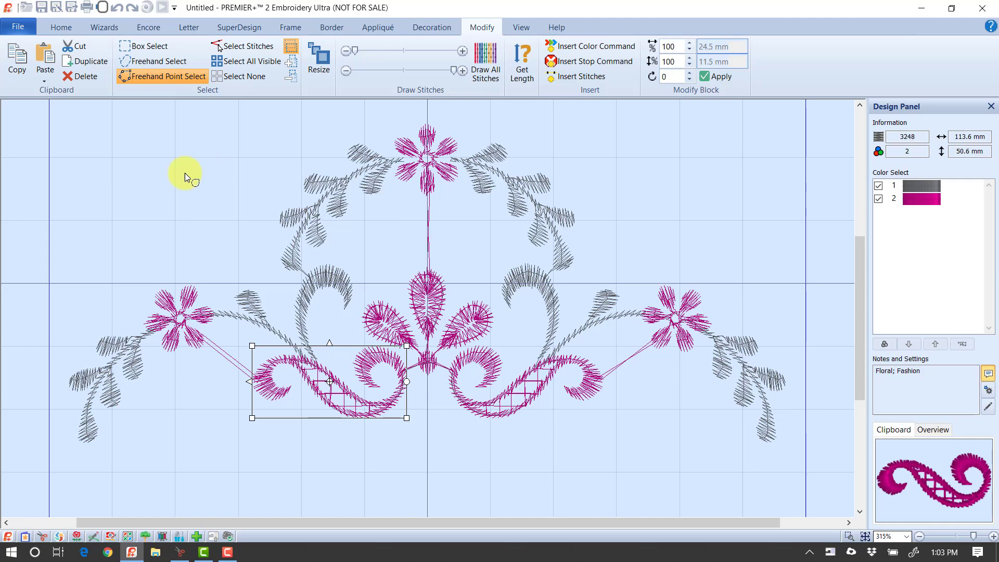
# - Clear the selection and review the stitching sequence by running the last visible stitch back to the start and forward to the end
pyautogui.click(198, 136)
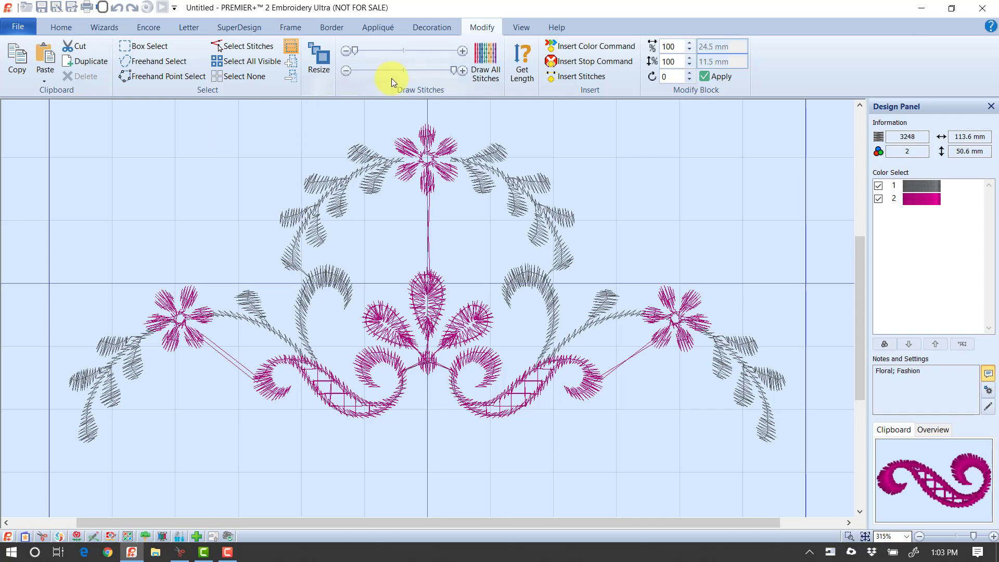
pyautogui.moveTo(455, 70)
pyautogui.mouseDown()
pyautogui.moveTo(343, 72)
pyautogui.moveTo(354, 73)
pyautogui.mouseUp()
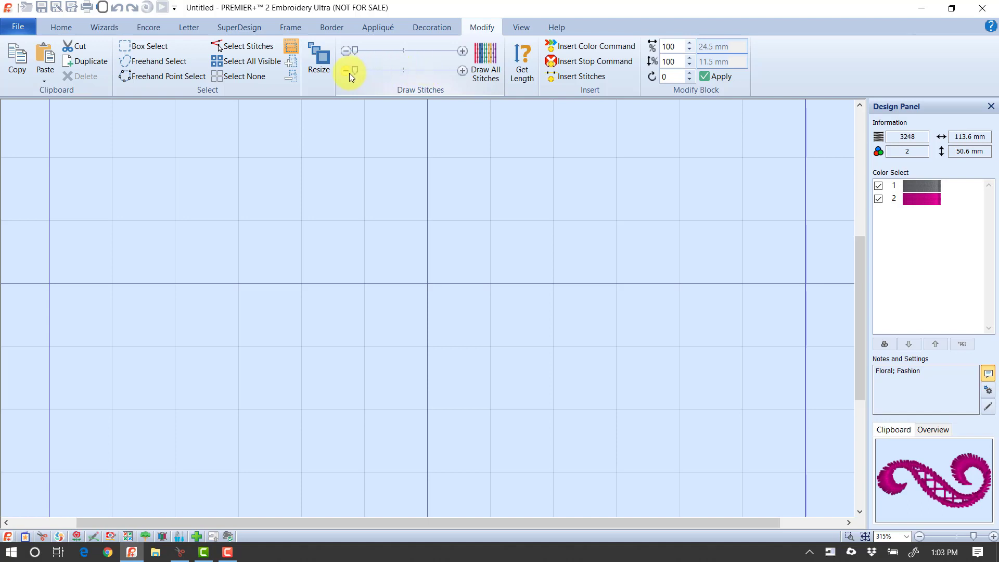
pyautogui.moveTo(354, 70); pyautogui.dragTo(454, 70)
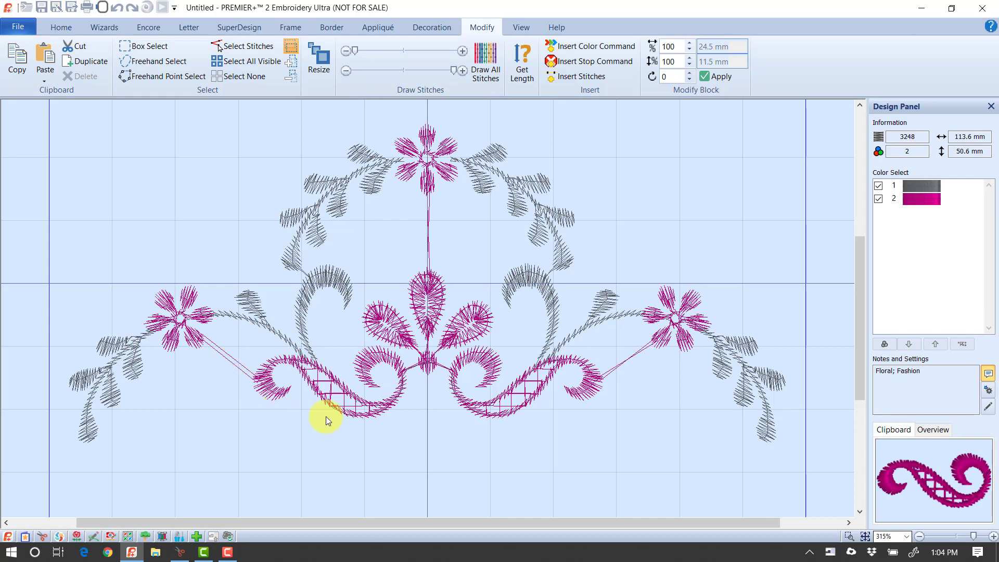
# - With the first visible stitch moved just past the design's midpoint, freehand-select the left magenta scroll and copy it to the clipboard
pyautogui.click(356, 51)
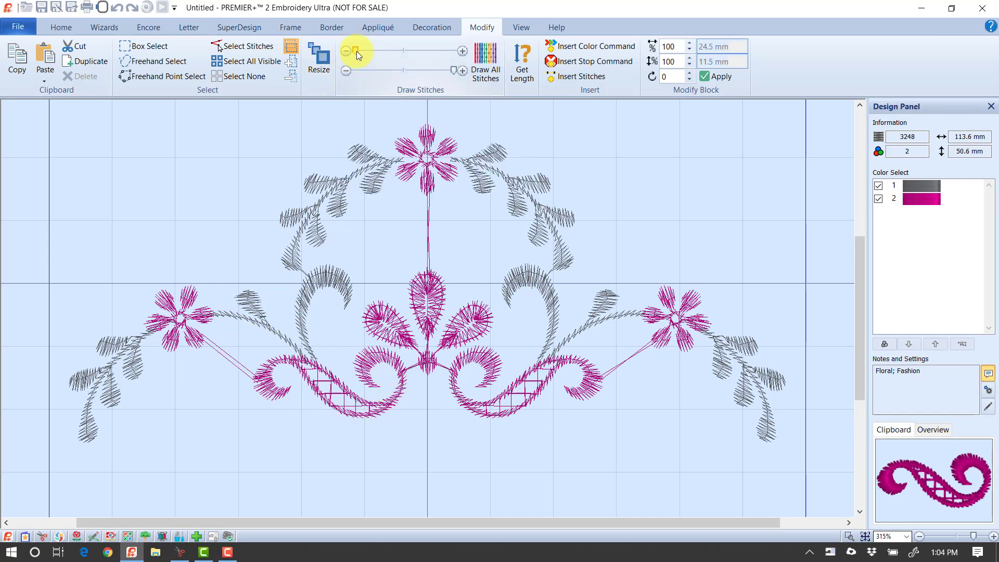
pyautogui.moveTo(357, 51); pyautogui.dragTo(414, 51)
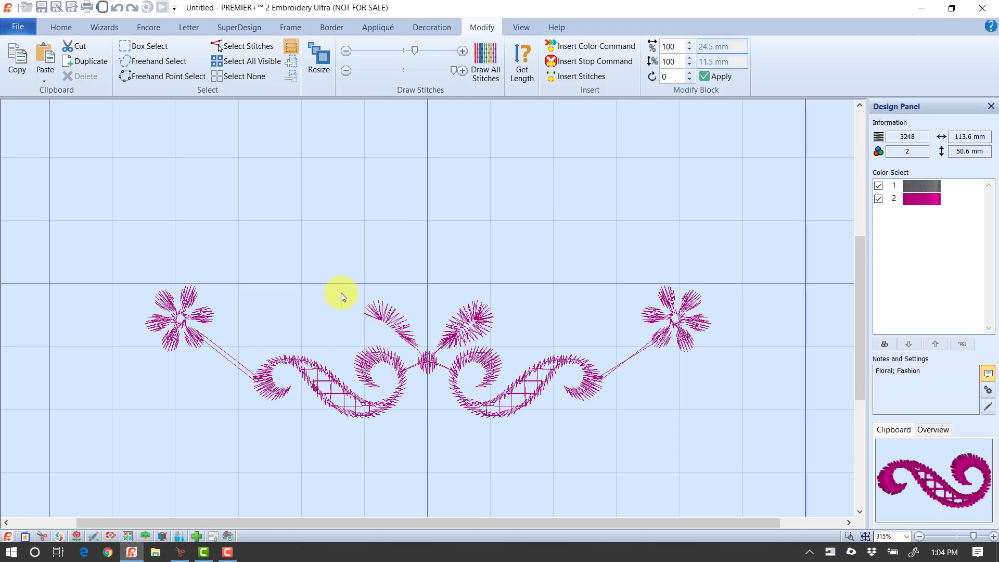
pyautogui.click(150, 62)
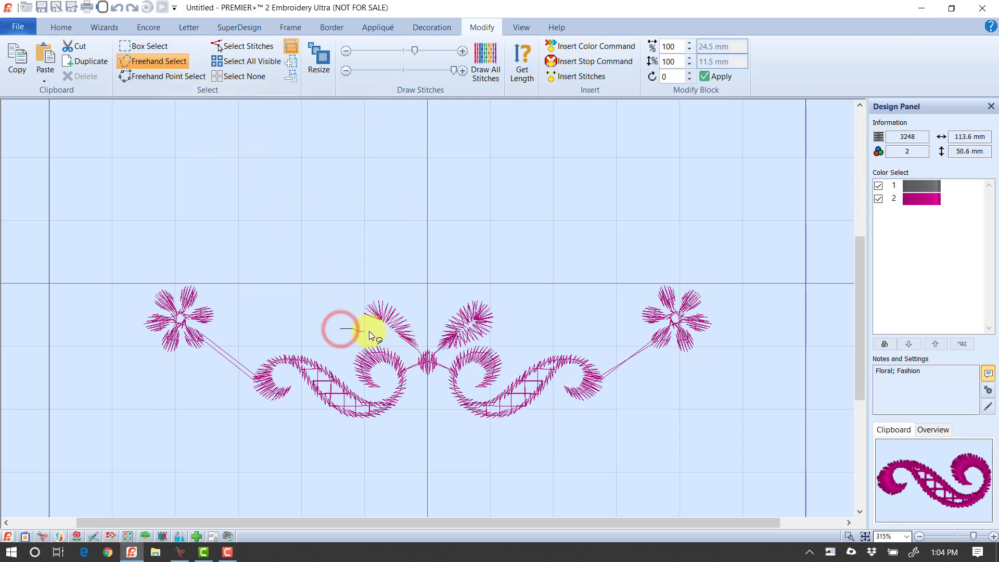
pyautogui.moveTo(370, 331); pyautogui.dragTo(395, 344)
pyautogui.moveTo(392, 430)
pyautogui.mouseDown()
pyautogui.moveTo(232, 427)
pyautogui.moveTo(211, 375)
pyautogui.moveTo(257, 345)
pyautogui.moveTo(359, 339)
pyautogui.mouseUp()
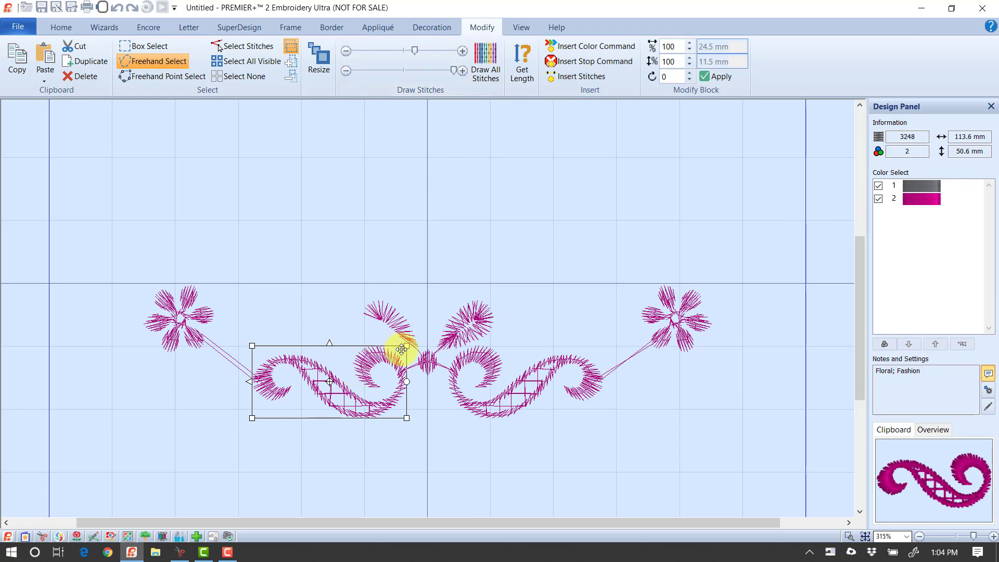
pyautogui.click(15, 65)
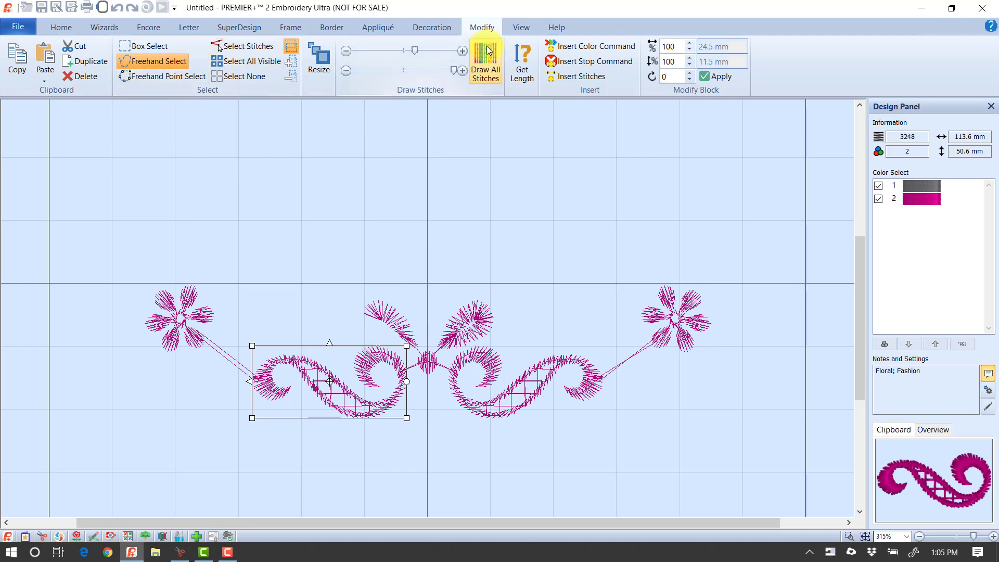
# - Redraw all stitches, deselect the left scroll and hide color 2
pyautogui.click(486, 62)
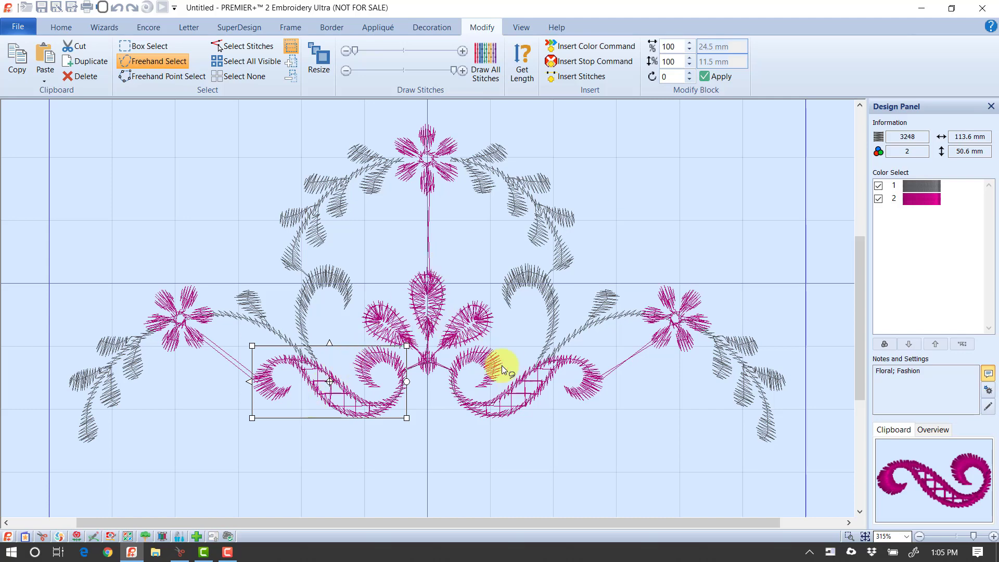
pyautogui.click(719, 189)
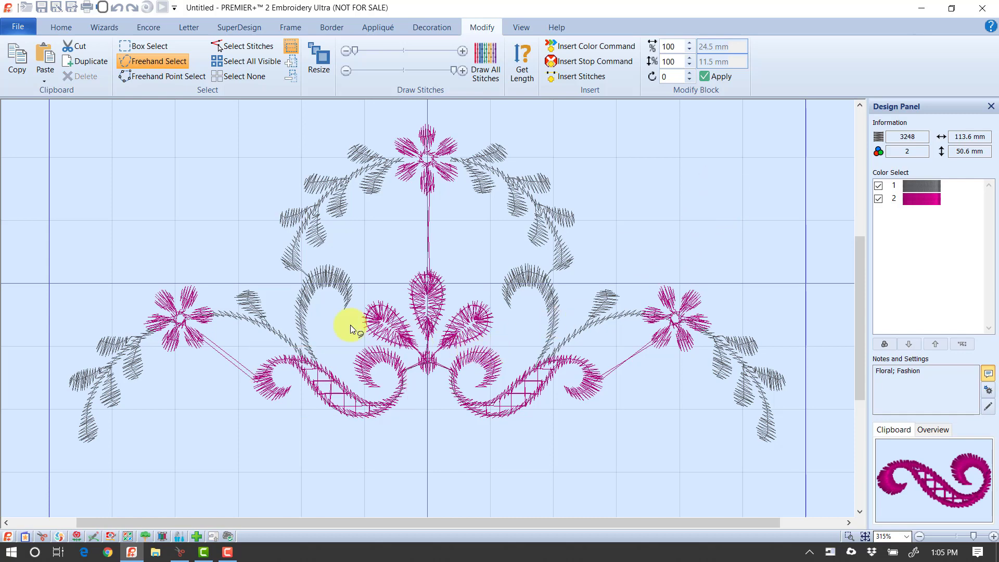
pyautogui.click(879, 199)
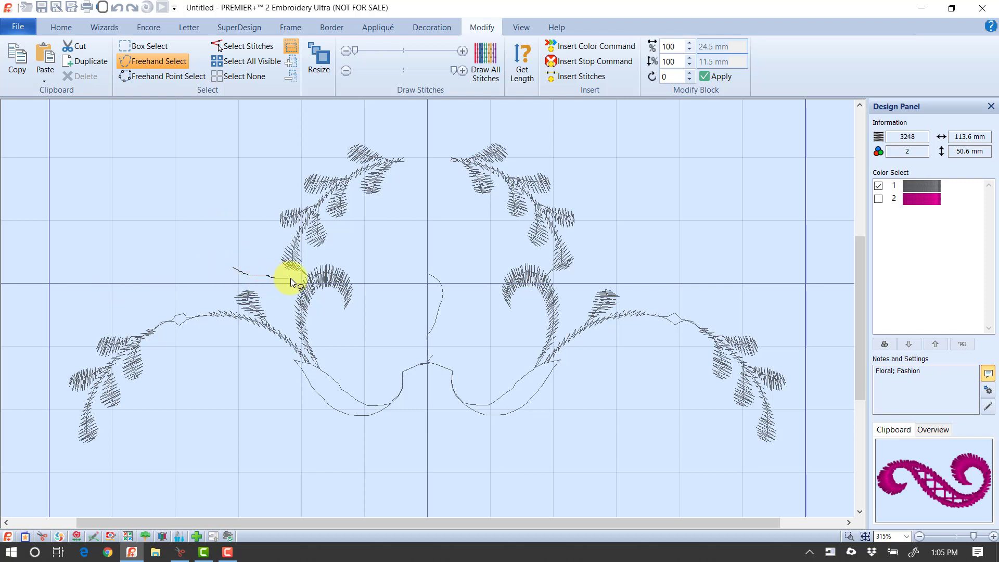
# - Freehand-select the lower gray stitches, covering both curls and the outer side branches, and delete them
pyautogui.moveTo(300, 271)
pyautogui.mouseDown()
pyautogui.moveTo(257, 271)
pyautogui.moveTo(291, 281)
pyautogui.moveTo(344, 254)
pyautogui.moveTo(443, 246)
pyautogui.mouseUp()
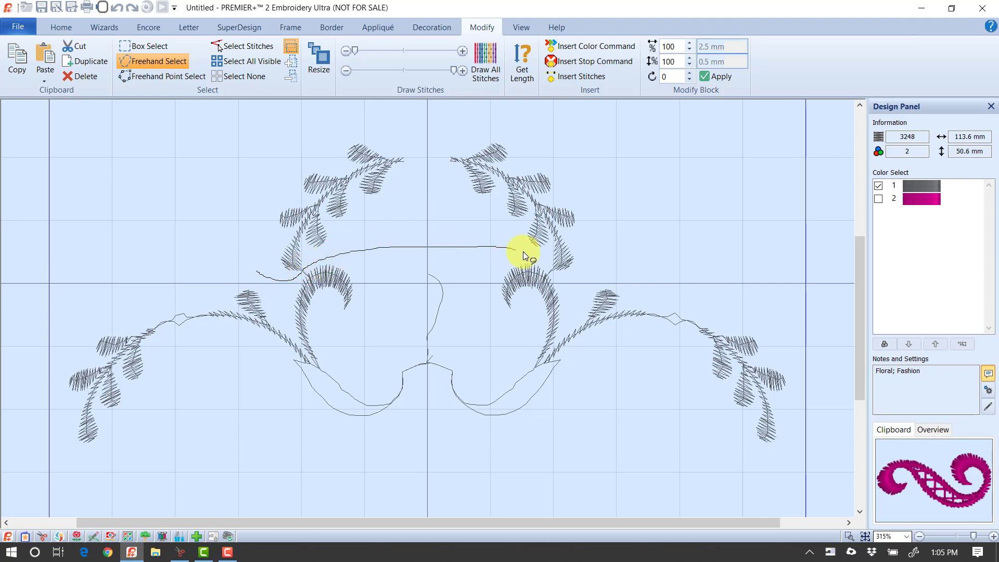
pyautogui.moveTo(552, 267); pyautogui.dragTo(660, 281)
pyautogui.moveTo(831, 376)
pyautogui.mouseDown()
pyautogui.moveTo(818, 448)
pyautogui.moveTo(668, 490)
pyautogui.moveTo(115, 469)
pyautogui.moveTo(45, 456)
pyautogui.moveTo(4, 431)
pyautogui.moveTo(43, 325)
pyautogui.mouseUp()
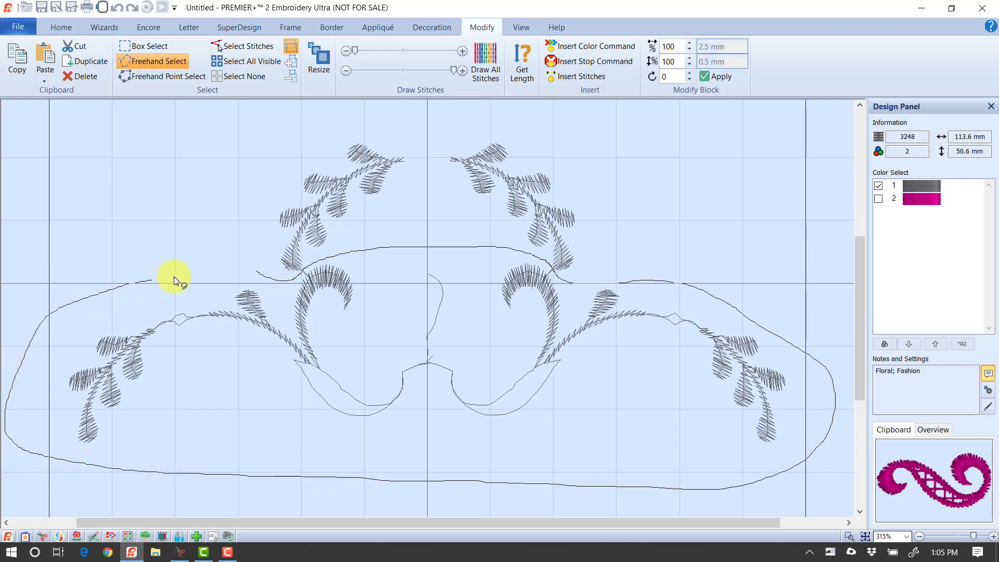
pyautogui.moveTo(256, 270); pyautogui.dragTo(256, 270)
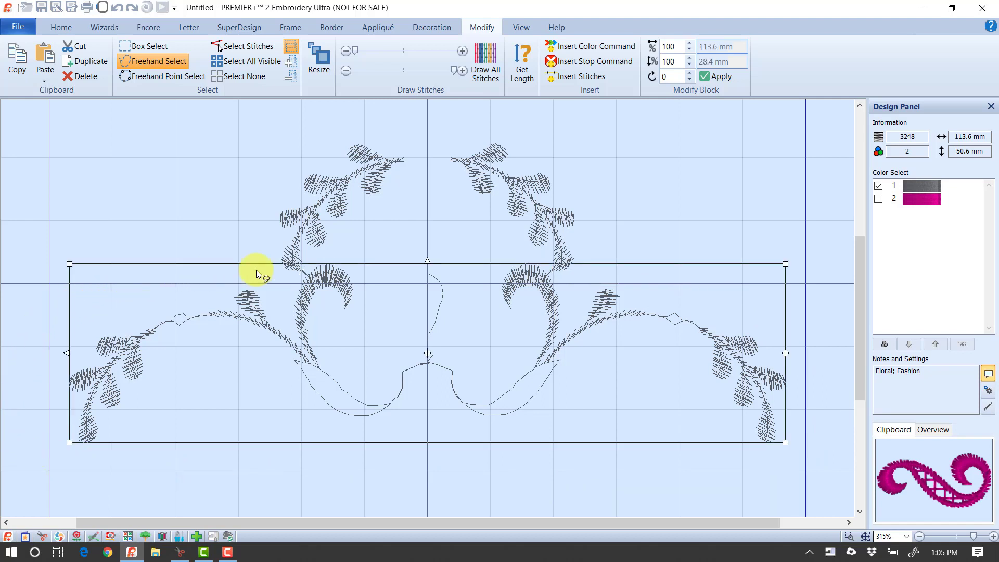
pyautogui.click(84, 76)
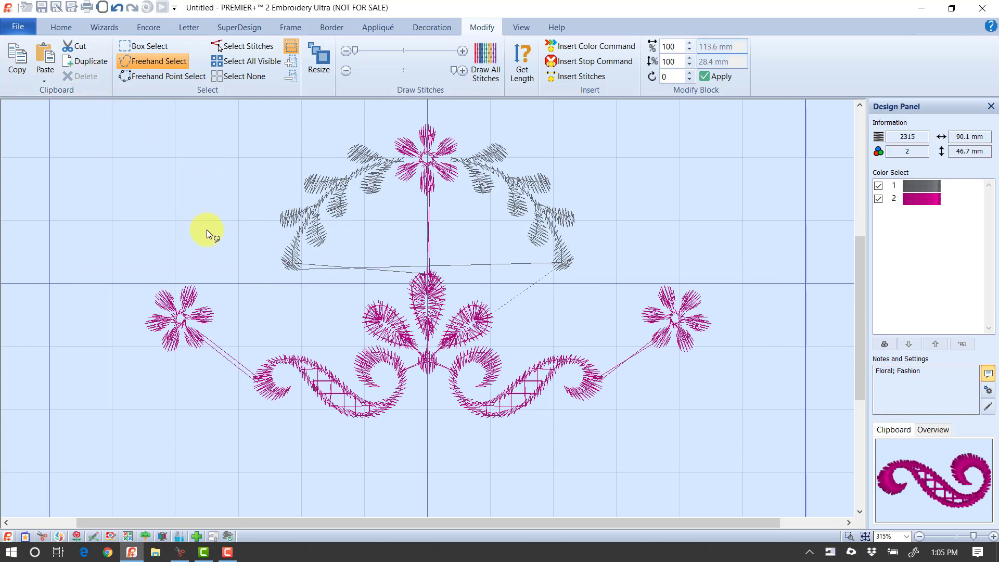
# - Hide color 1, freehand-select the three magenta flowers with their connecting stitches, and delete them
pyautogui.click(879, 185)
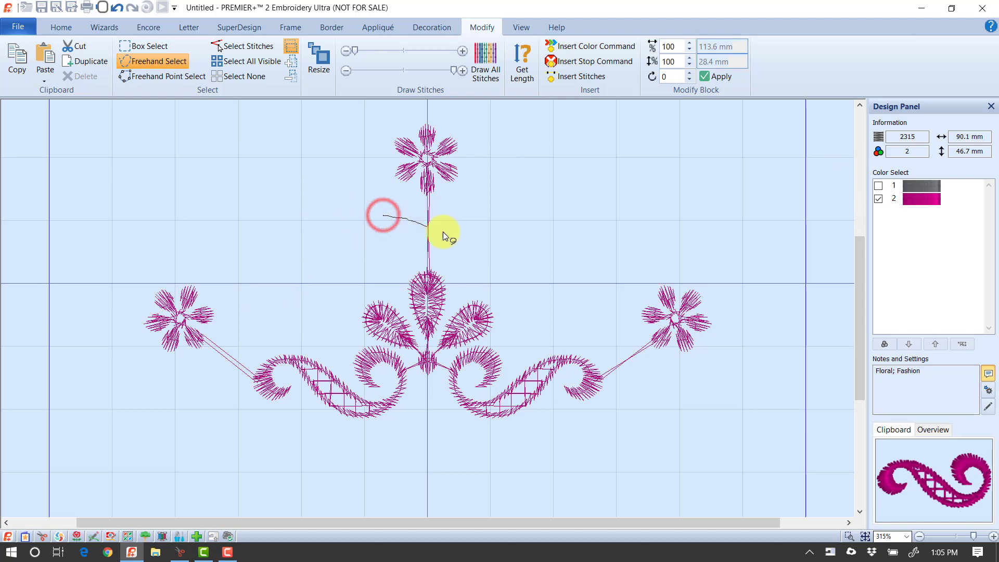
pyautogui.moveTo(443, 233)
pyautogui.mouseDown()
pyautogui.moveTo(519, 256)
pyautogui.moveTo(583, 308)
pyautogui.mouseUp()
pyautogui.moveTo(650, 364)
pyautogui.mouseDown()
pyautogui.moveTo(731, 360)
pyautogui.moveTo(732, 268)
pyautogui.mouseUp()
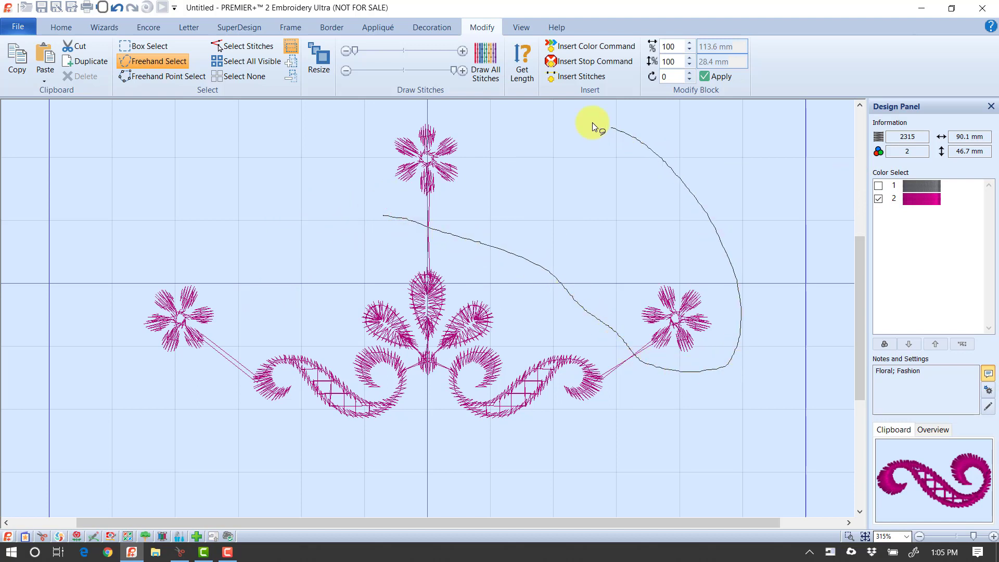
pyautogui.moveTo(424, 110); pyautogui.dragTo(198, 149)
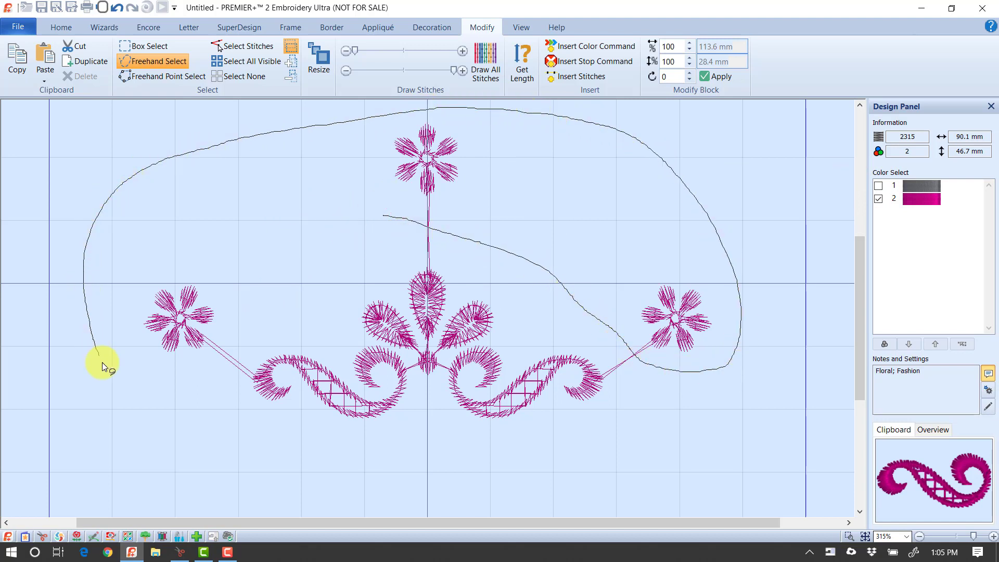
pyautogui.moveTo(102, 363)
pyautogui.mouseDown()
pyautogui.moveTo(151, 385)
pyautogui.moveTo(223, 351)
pyautogui.mouseUp()
pyautogui.moveTo(377, 211); pyautogui.dragTo(393, 214)
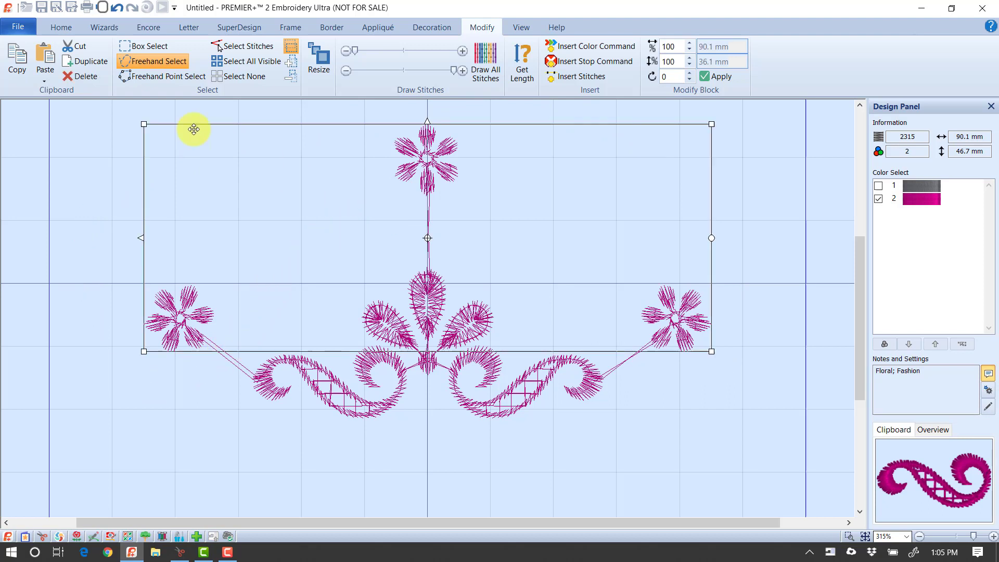
pyautogui.click(85, 76)
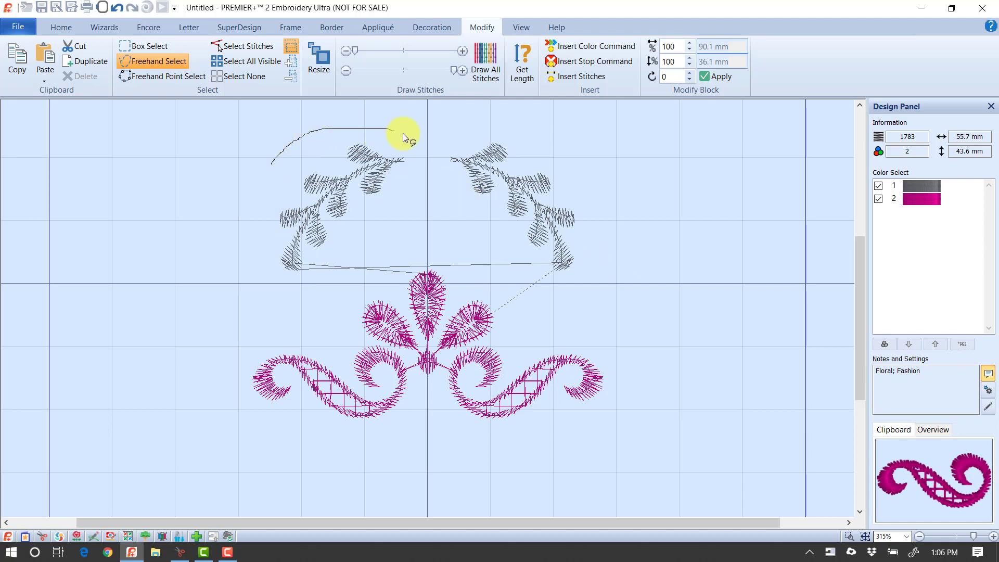
# - Freehand-select the left gray leaf branch and move it right until its upper end meets the right branch
pyautogui.moveTo(352, 251)
pyautogui.mouseDown()
pyautogui.moveTo(328, 272)
pyautogui.moveTo(268, 283)
pyautogui.mouseUp()
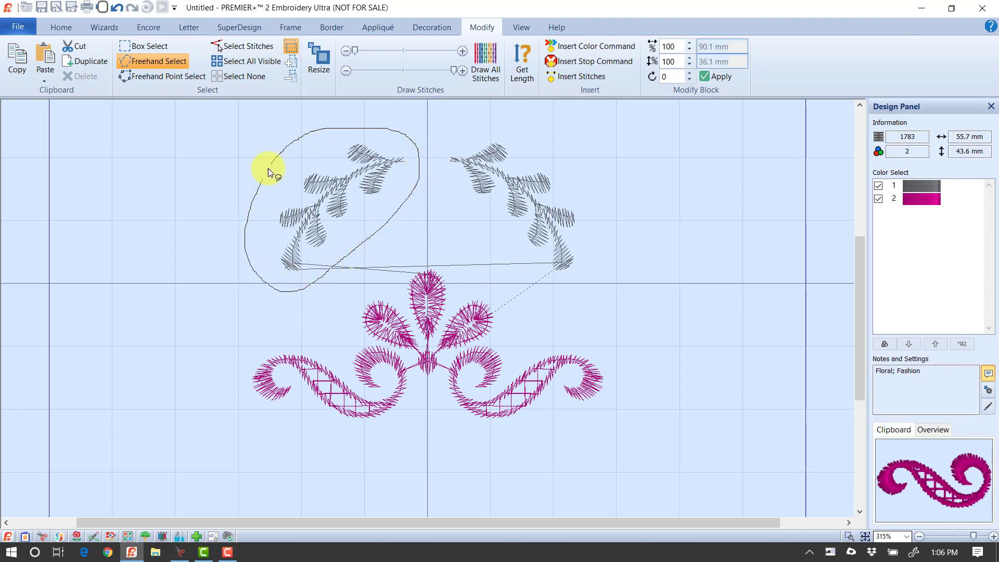
pyautogui.moveTo(268, 167); pyautogui.dragTo(272, 162)
pyautogui.click(368, 167)
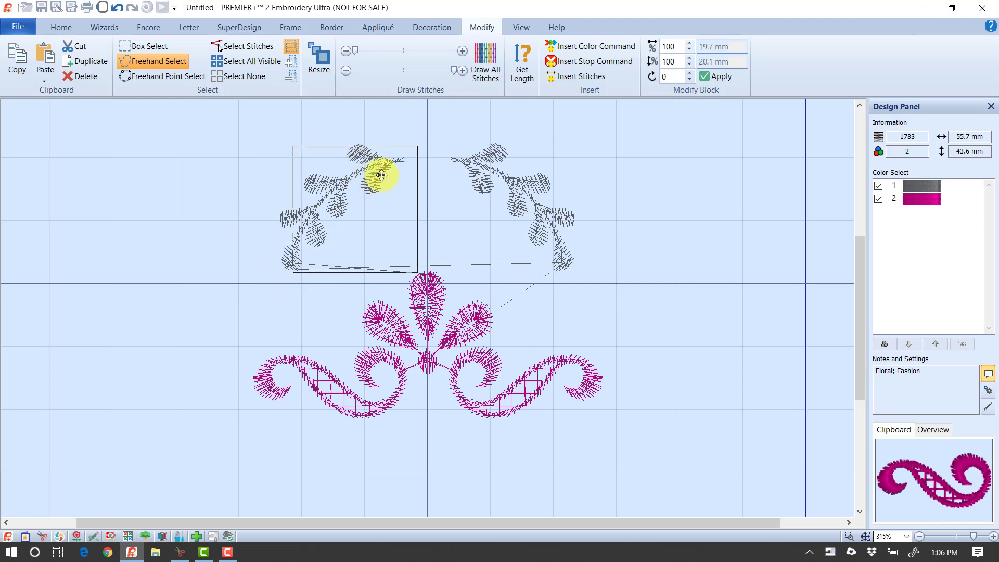
pyautogui.moveTo(382, 175); pyautogui.dragTo(419, 169)
# - Freehand-select both joined gray leaf branches and move them down, centered as an arch around the magenta petals
pyautogui.moveTo(450, 119)
pyautogui.mouseDown()
pyautogui.moveTo(486, 121)
pyautogui.moveTo(561, 158)
pyautogui.mouseUp()
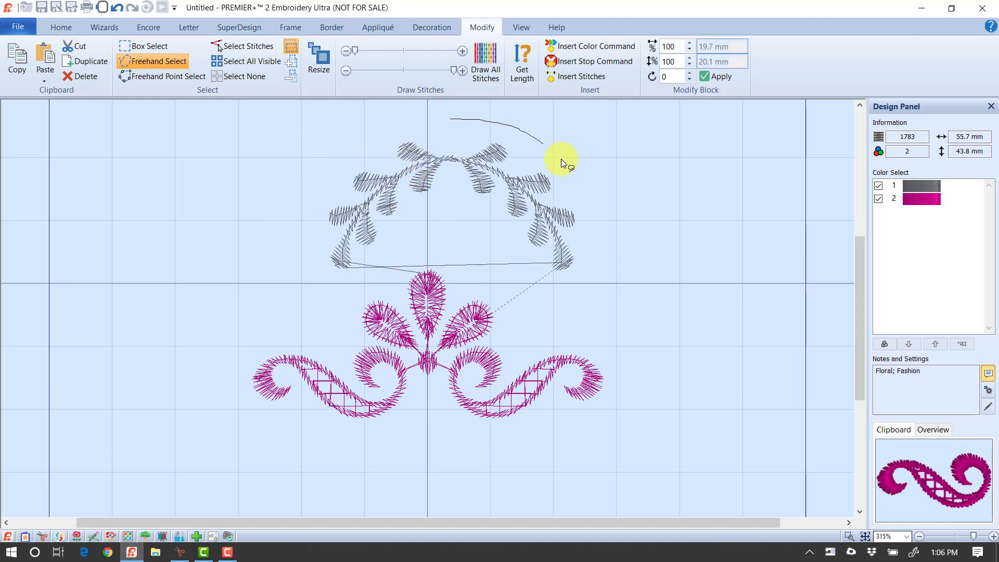
pyautogui.moveTo(495, 272)
pyautogui.mouseDown()
pyautogui.moveTo(469, 235)
pyautogui.moveTo(416, 231)
pyautogui.moveTo(372, 276)
pyautogui.mouseUp()
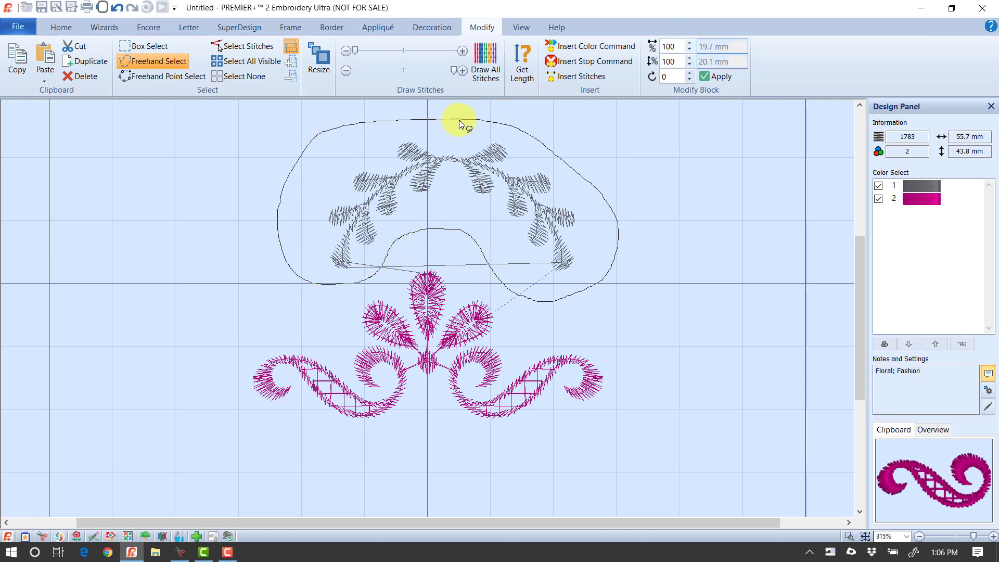
pyautogui.moveTo(460, 120); pyautogui.dragTo(460, 119)
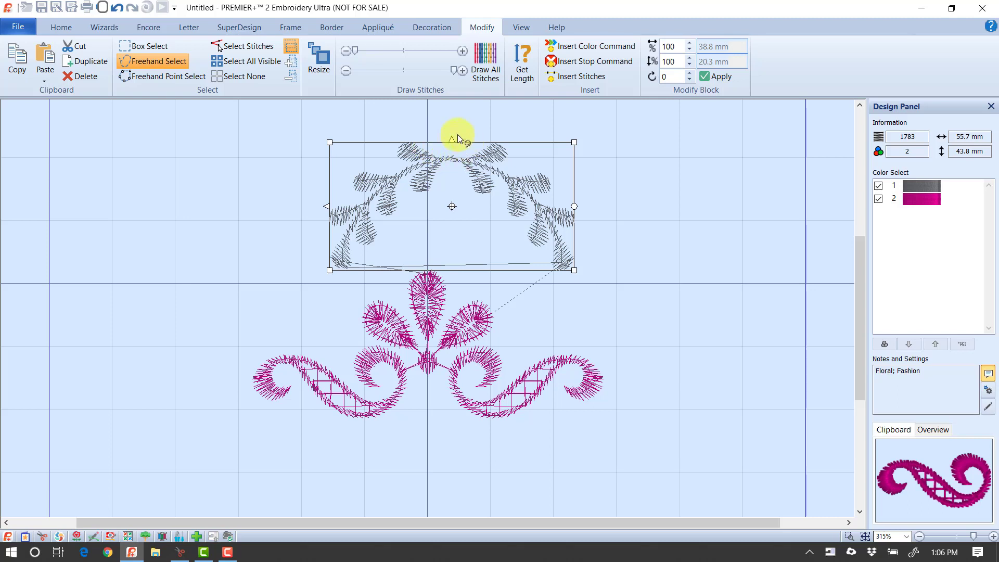
pyautogui.moveTo(451, 138); pyautogui.dragTo(451, 138)
pyautogui.moveTo(483, 173); pyautogui.dragTo(475, 253)
pyautogui.click(416, 130)
pyautogui.press('Down')
pyautogui.press('Down')
pyautogui.press('Down')
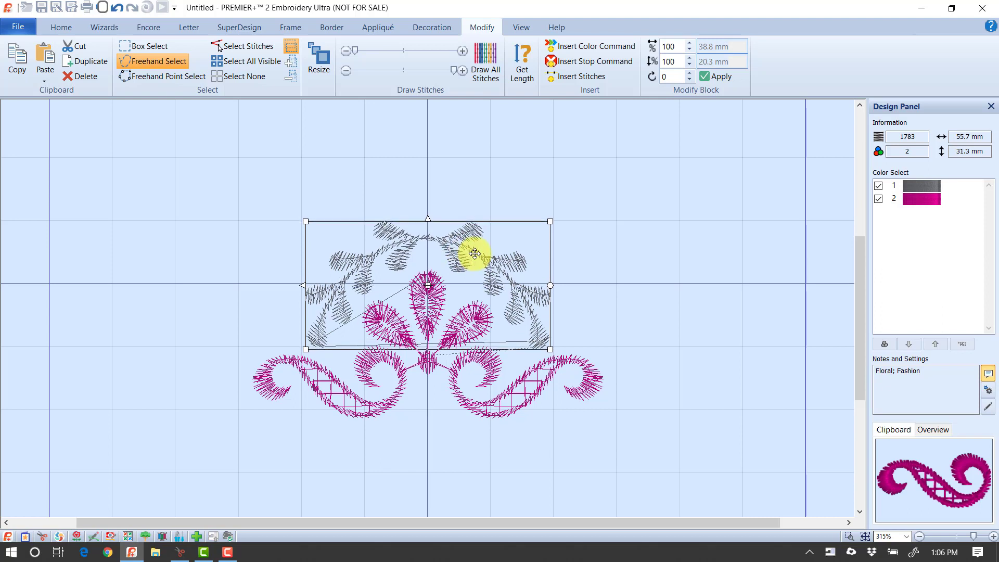
# - Nudge the gray leaf arch further down so it sits closer around the magenta petals
pyautogui.press('Down')
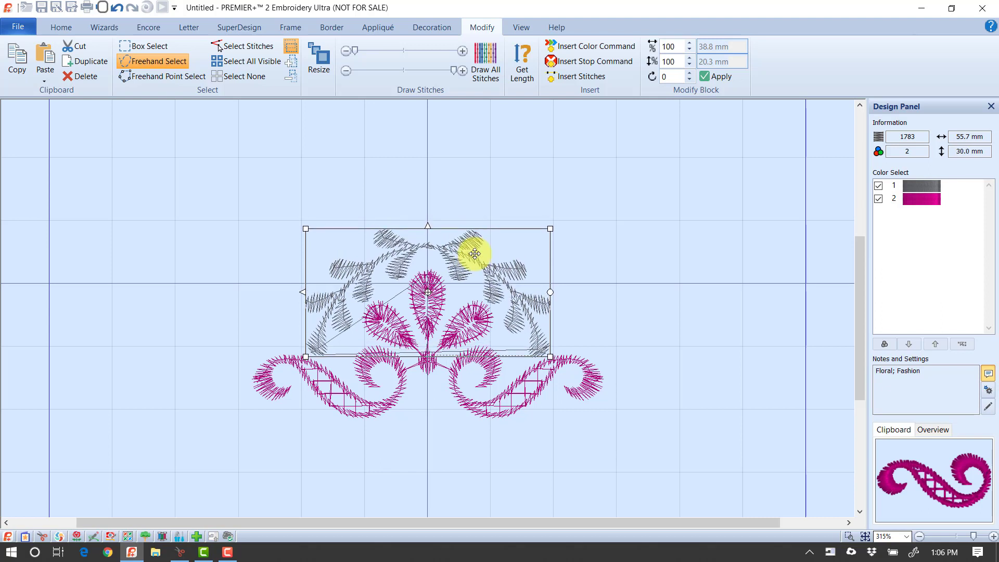
pyautogui.press('Down')
pyautogui.press('Down')
pyautogui.press('Down')
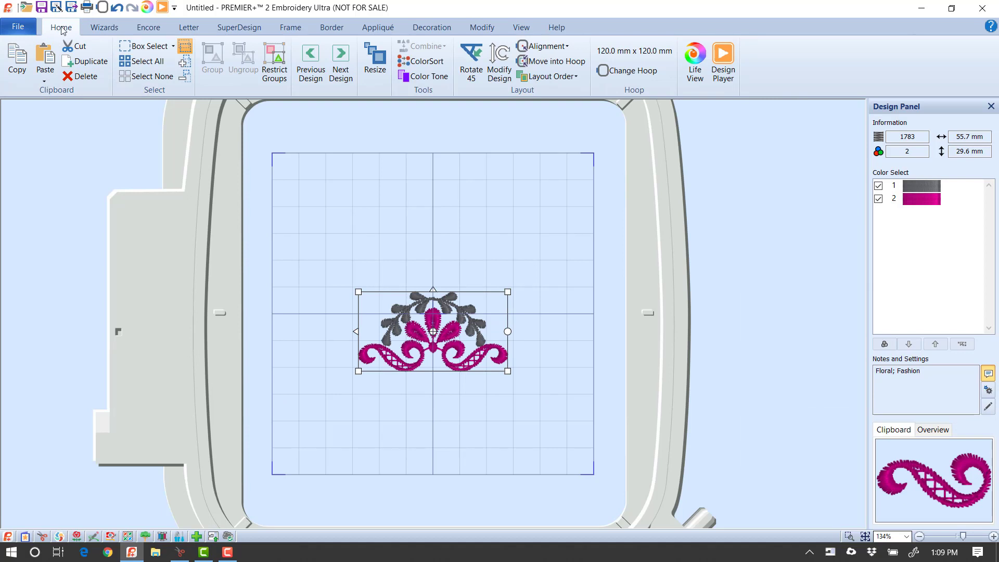
# - Preview circular Encore layouts of the design with 3, 2 and 5 repeats, tightening the 3- and 5-repeat circles until the scrolls nearly meet
pyautogui.click(146, 30)
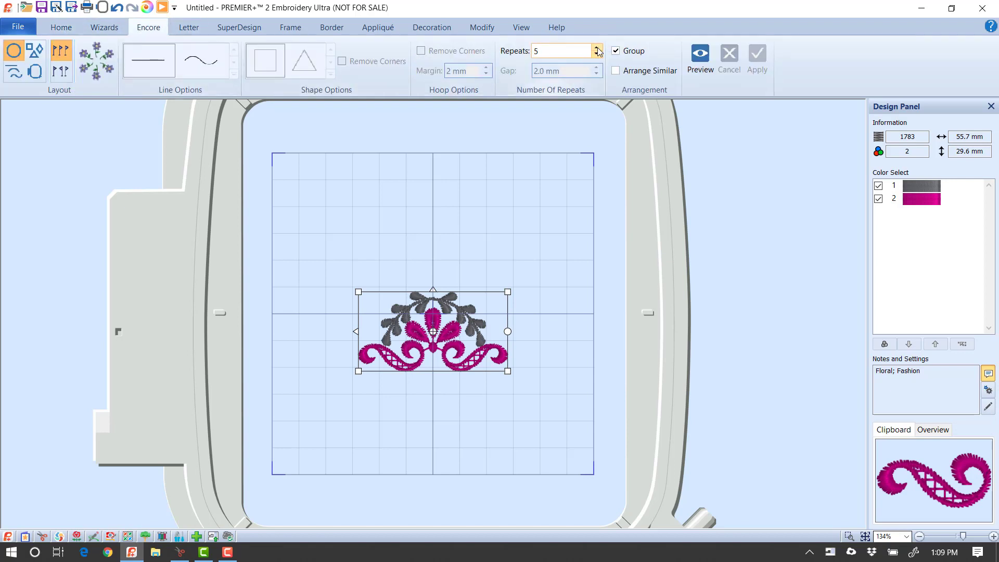
pyautogui.click(700, 57)
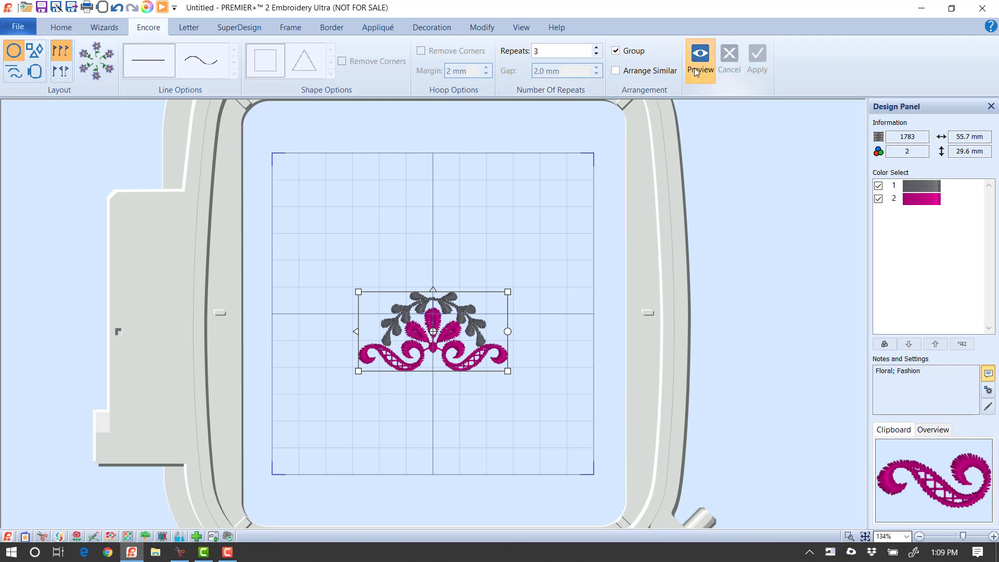
pyautogui.moveTo(448, 215); pyautogui.dragTo(446, 225)
pyautogui.click(596, 53)
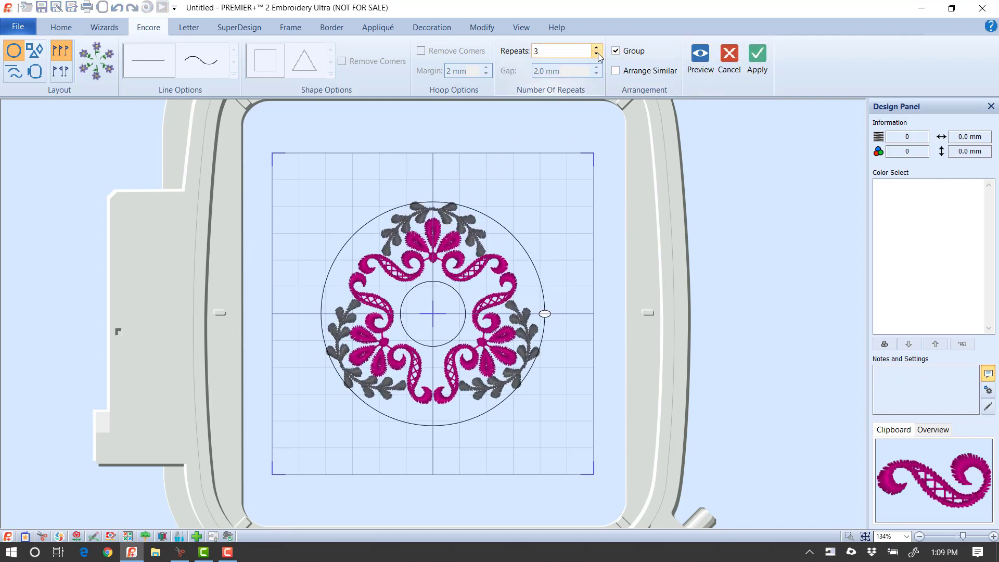
pyautogui.click(706, 72)
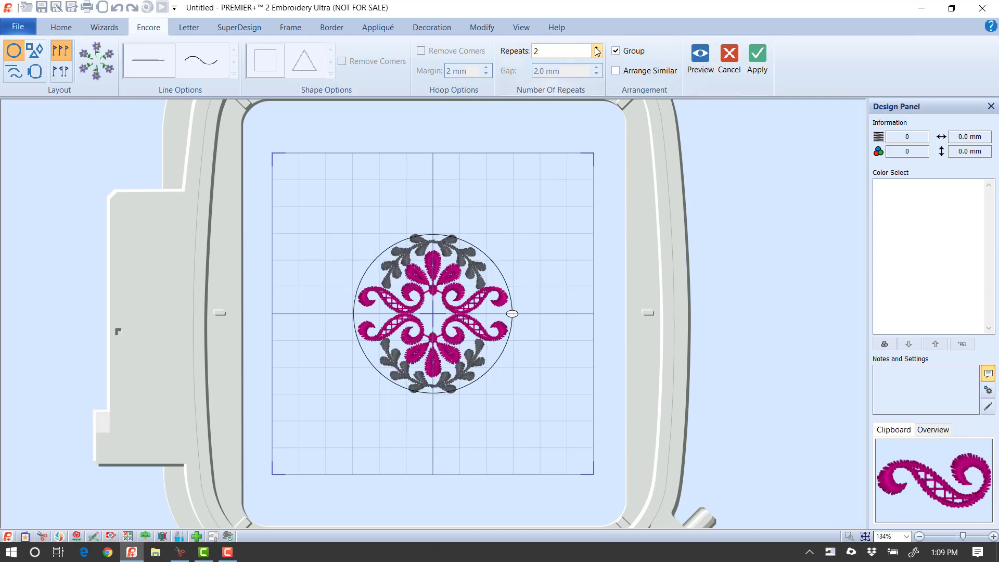
pyautogui.click(700, 57)
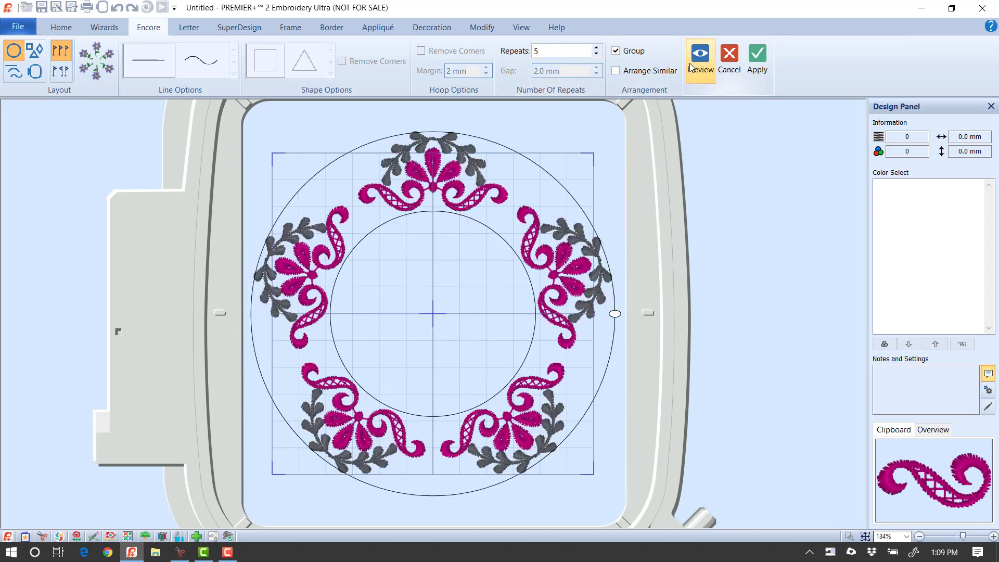
pyautogui.moveTo(443, 150); pyautogui.dragTo(441, 154)
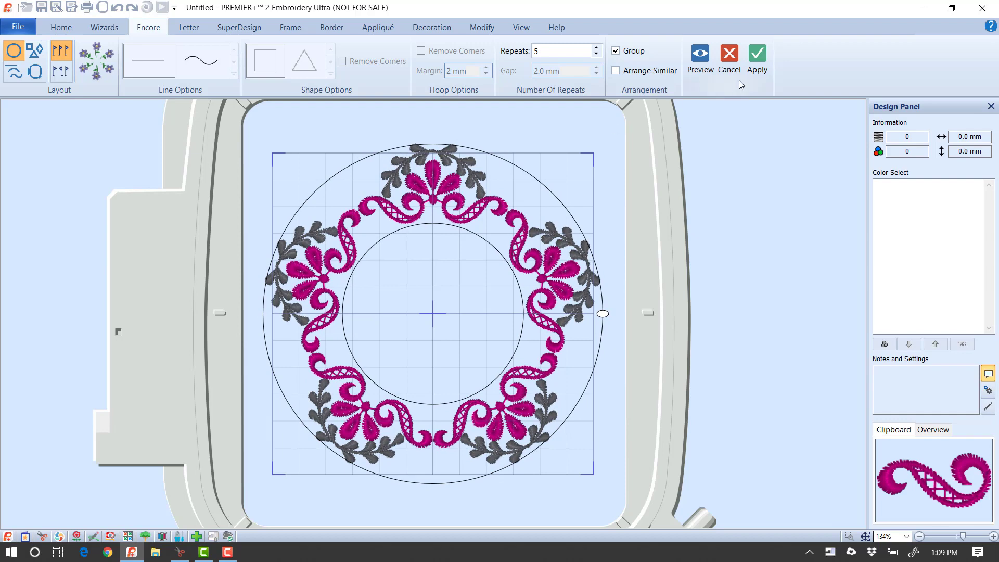
# - Set the circular Encore layout to 4 repeats, preview it with the circle tightened until the scrolls meet, and cancel the preview
pyautogui.click(596, 55)
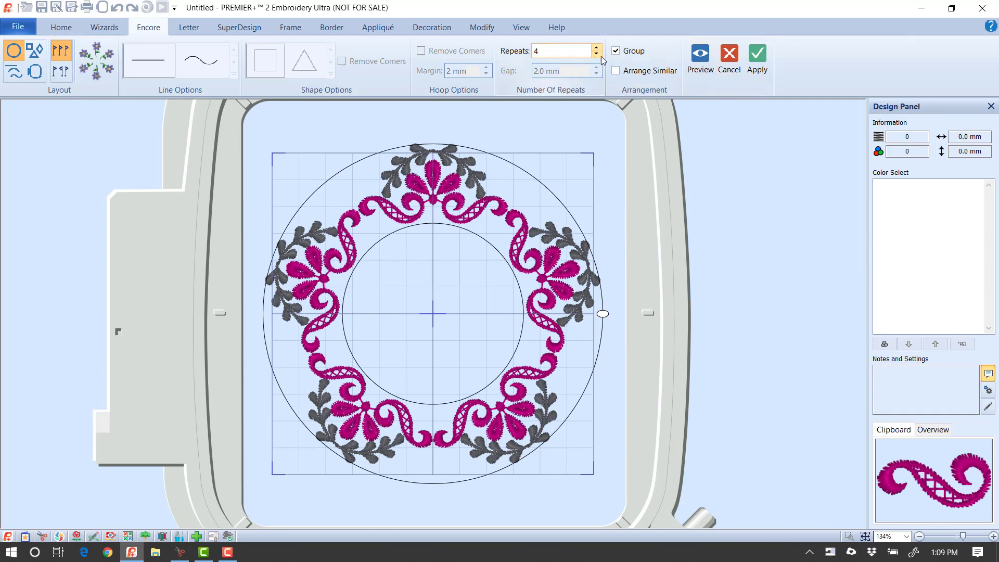
pyautogui.click(700, 57)
pyautogui.moveTo(421, 207); pyautogui.dragTo(421, 215)
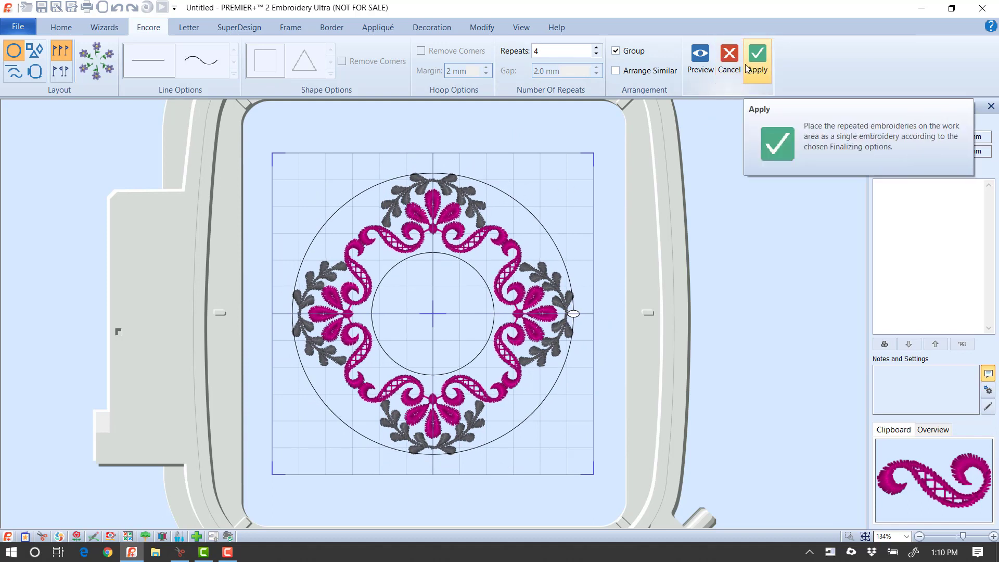
pyautogui.click(730, 67)
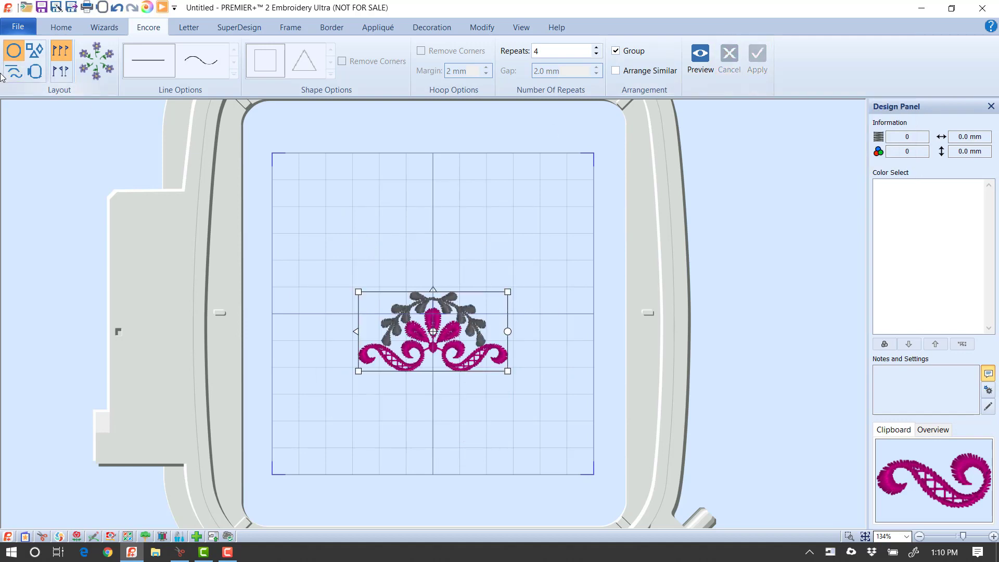
# - Copy the flower motif to the clipboard and apply a 4-repeat circular Encore layout, tightened until neighboring scrolls meet
pyautogui.click(61, 27)
pyautogui.click(24, 57)
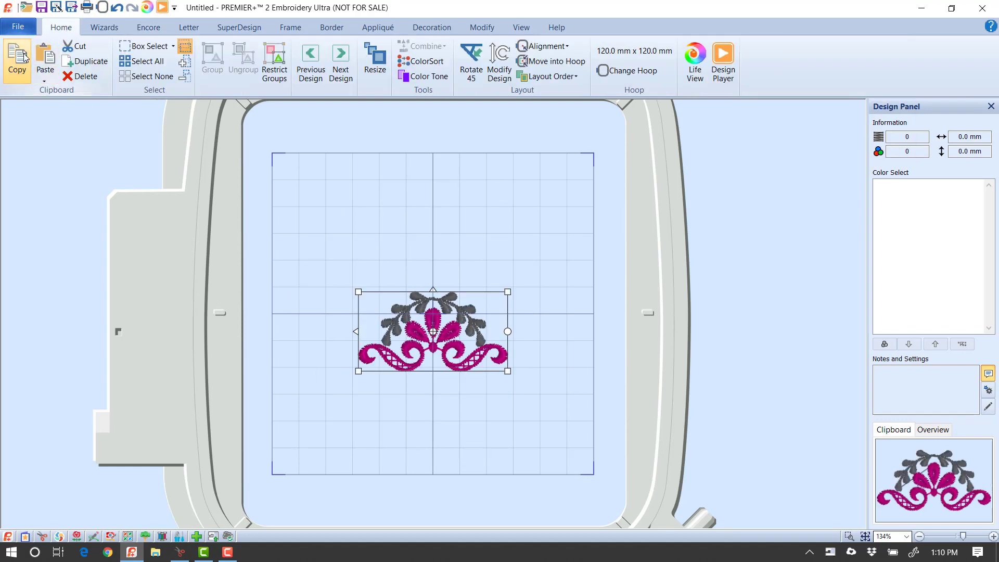
pyautogui.click(147, 28)
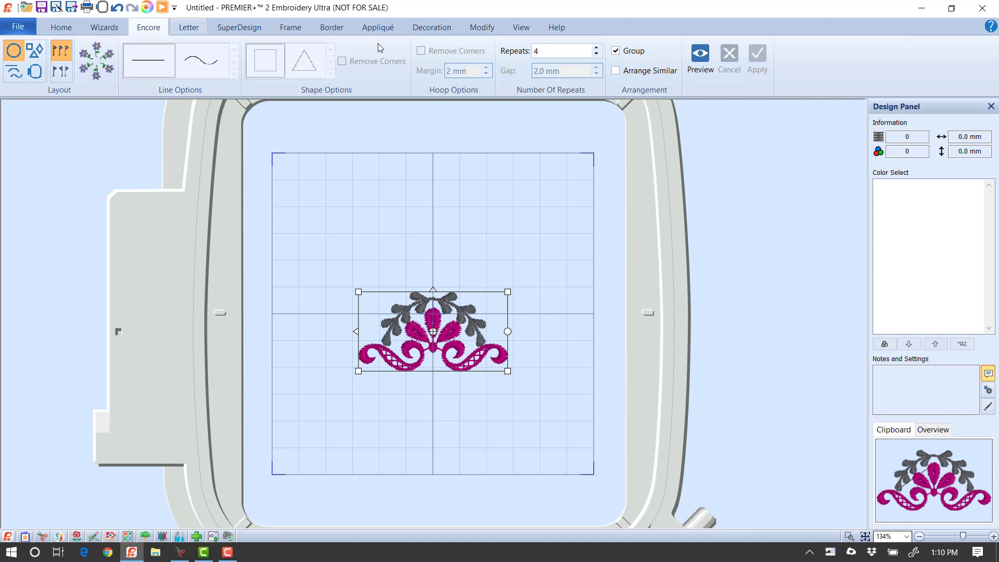
pyautogui.click(700, 61)
pyautogui.moveTo(430, 220); pyautogui.dragTo(427, 225)
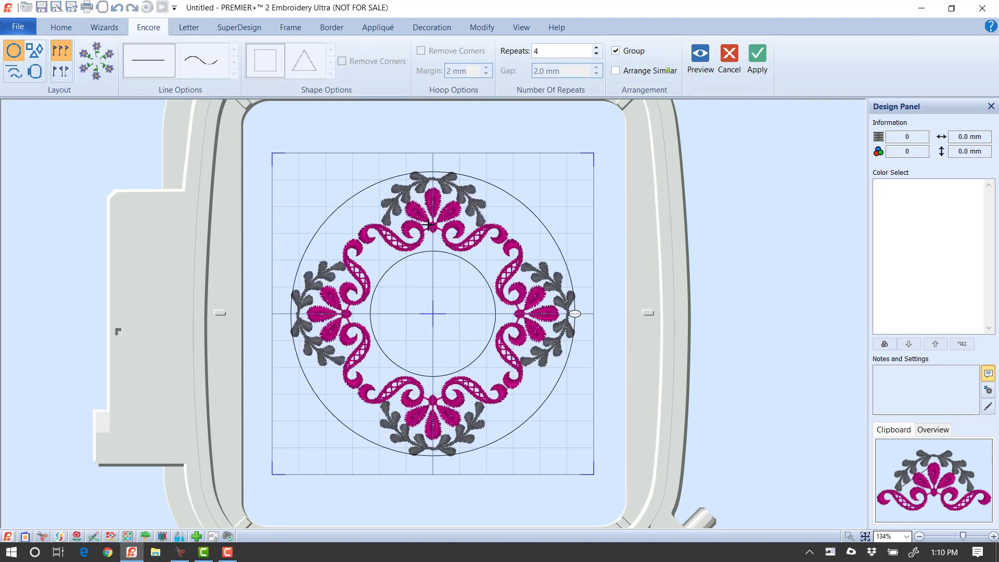
pyautogui.click(758, 60)
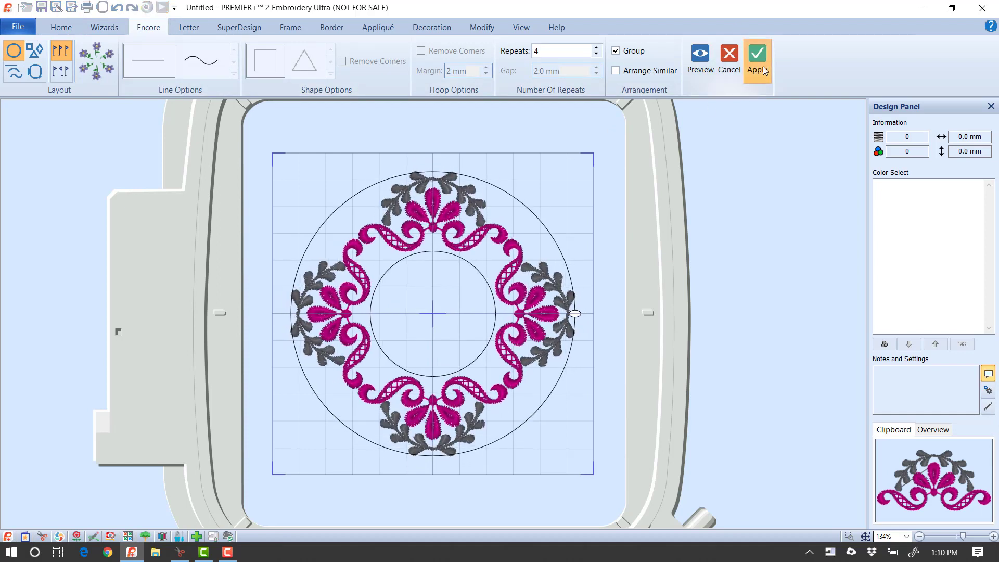
# - Paste the copied flower motif and move it up over the ring's top motif
pyautogui.click(58, 29)
pyautogui.click(45, 54)
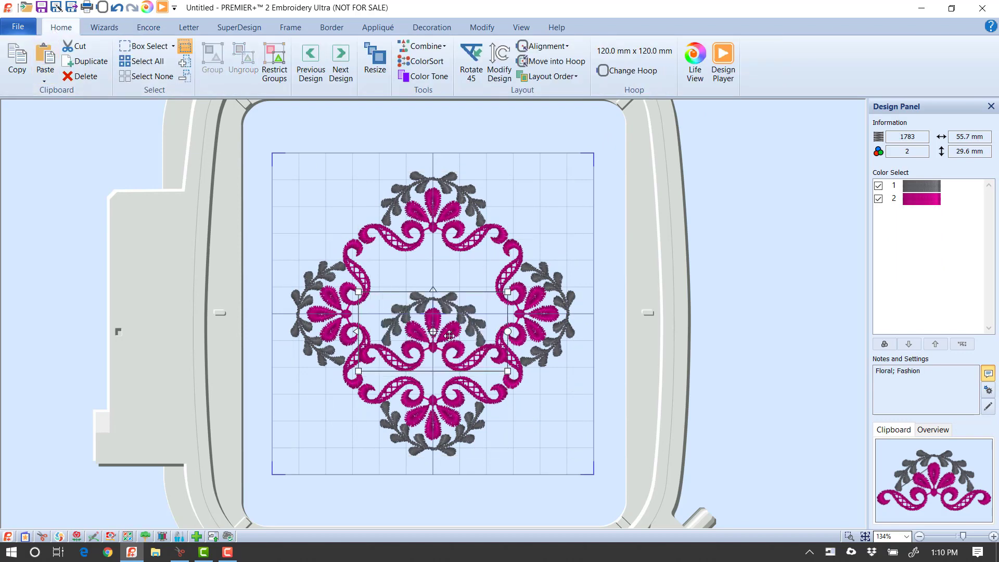
pyautogui.moveTo(452, 301); pyautogui.dragTo(452, 197)
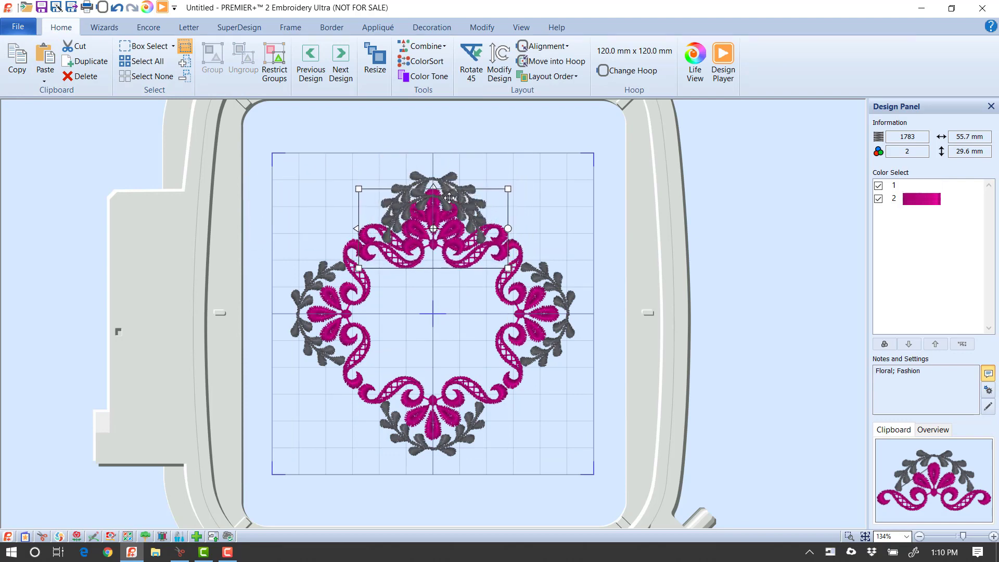
# - Move the pasted motif up near the hoop's upper edge and apply an Encore hoop layout that repeats it in the corners
pyautogui.click(148, 28)
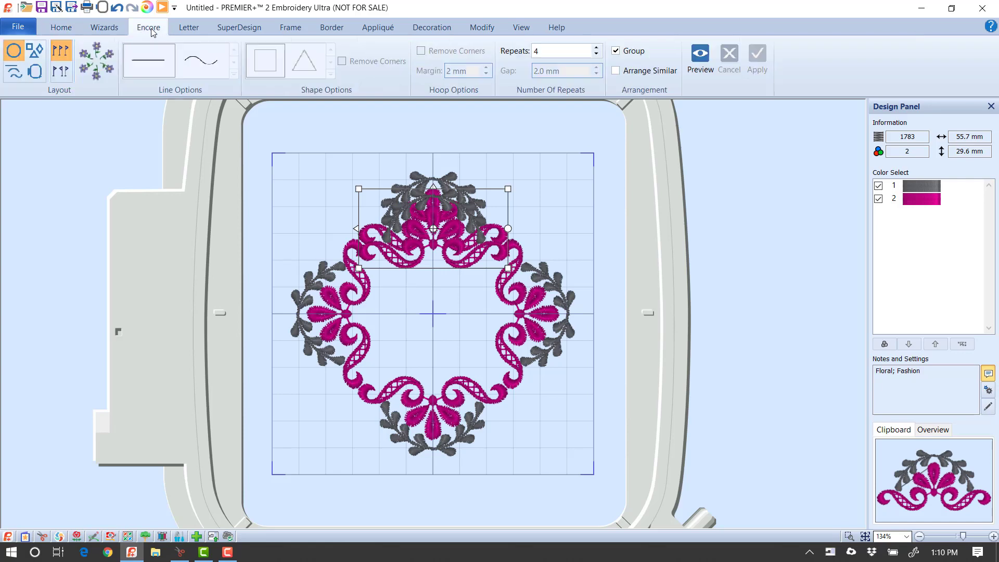
pyautogui.click(38, 74)
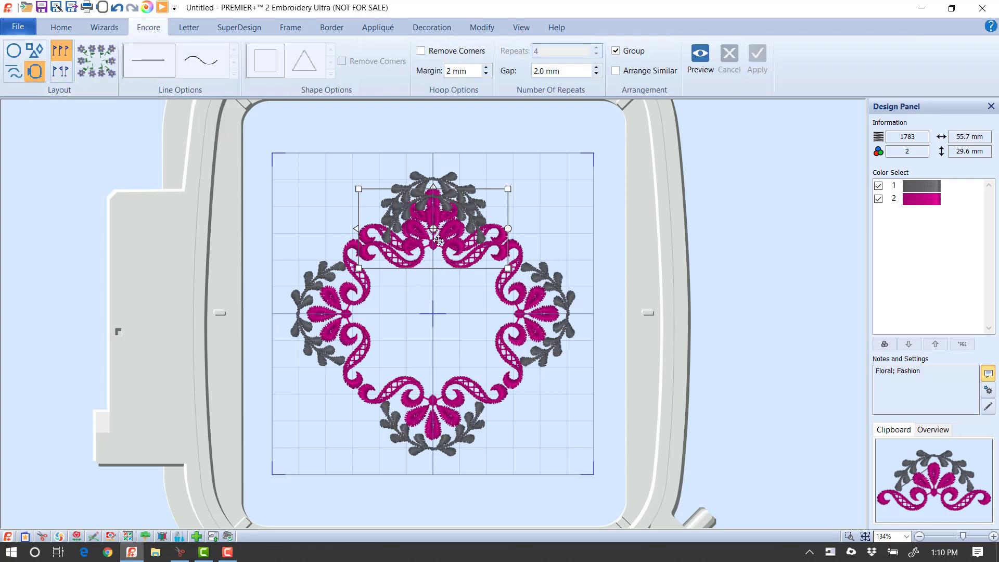
pyautogui.moveTo(452, 226); pyautogui.dragTo(449, 196)
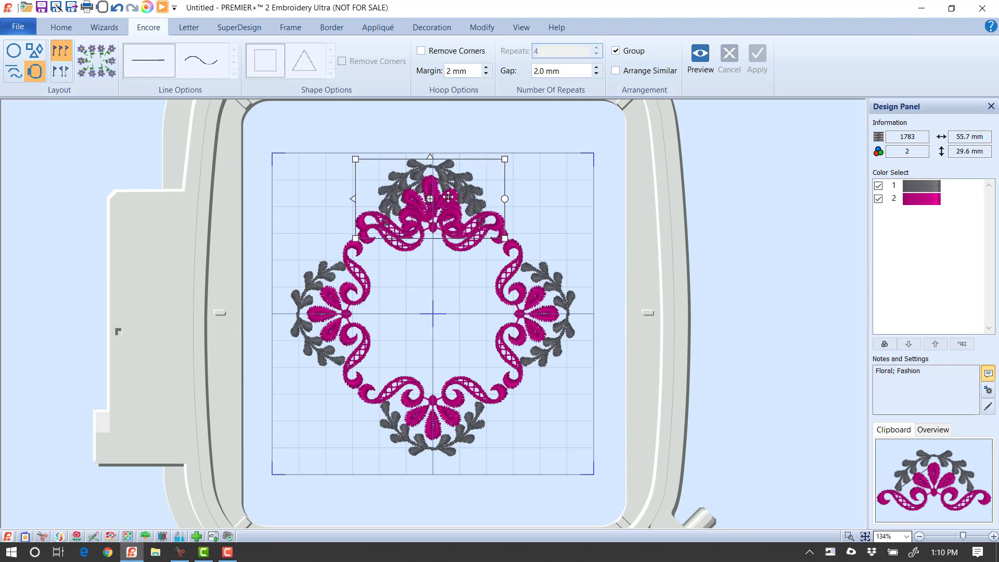
pyautogui.click(701, 65)
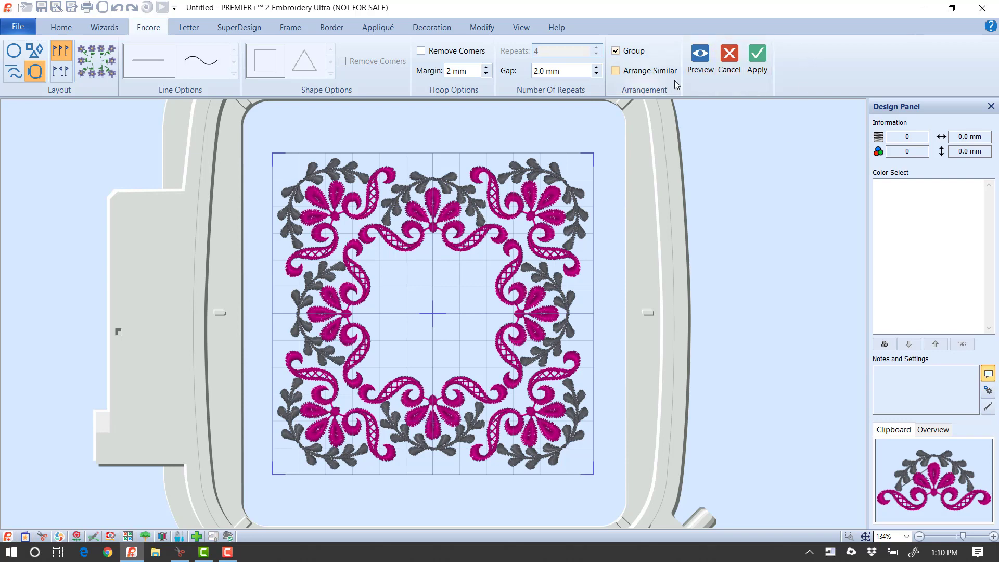
pyautogui.click(754, 65)
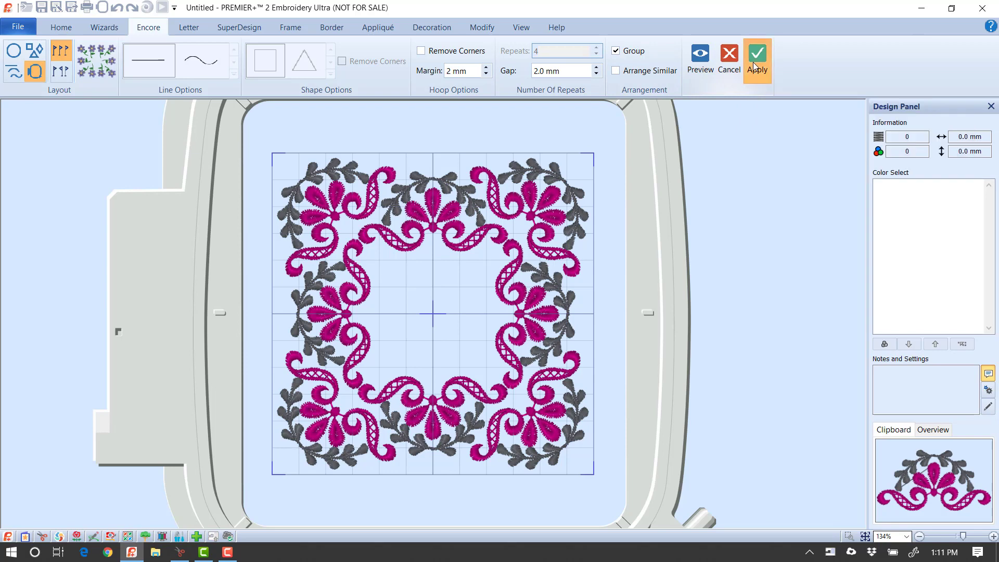
# - Deselect the finished square design and open it in Life View
pyautogui.click(73, 28)
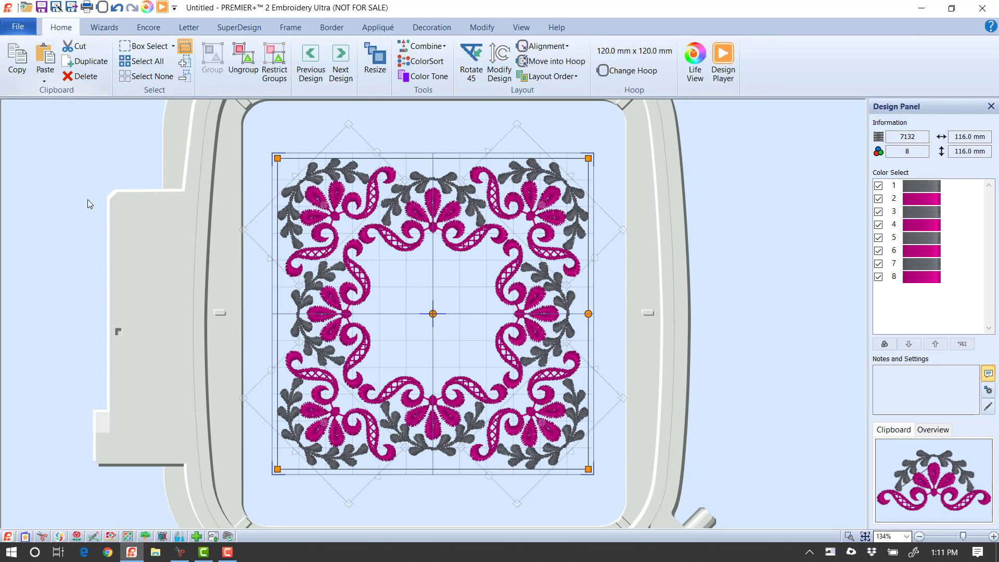
pyautogui.click(707, 191)
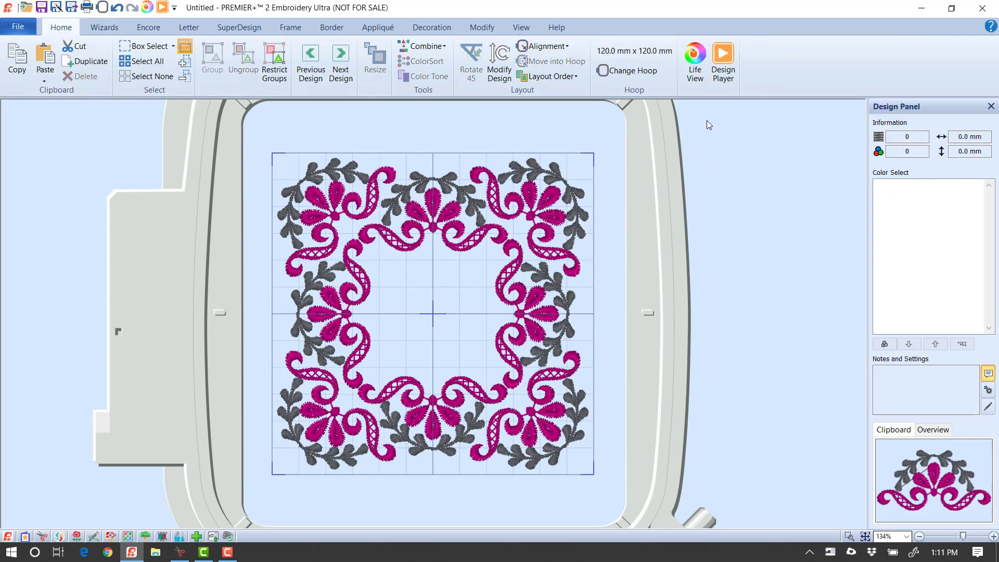
pyautogui.click(696, 73)
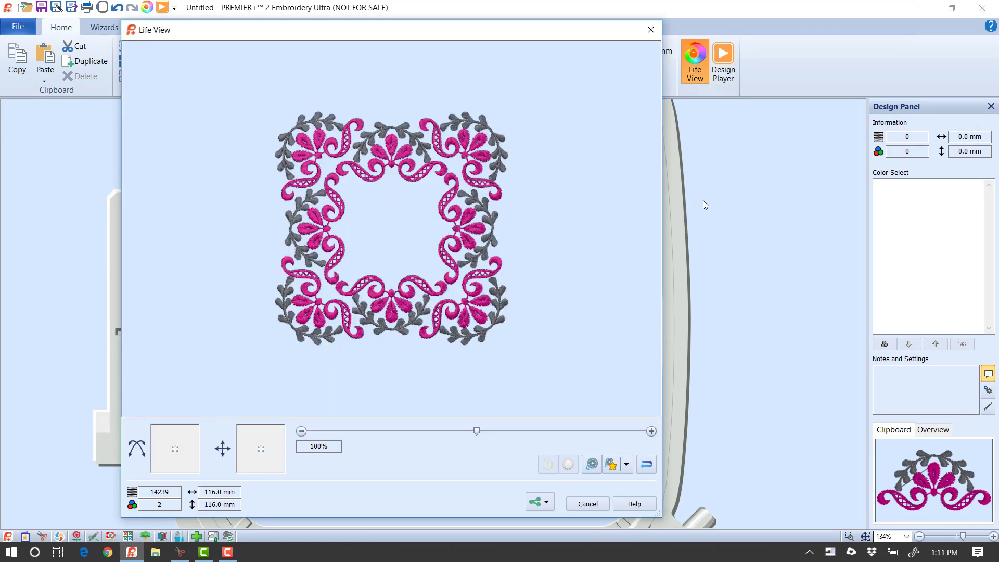